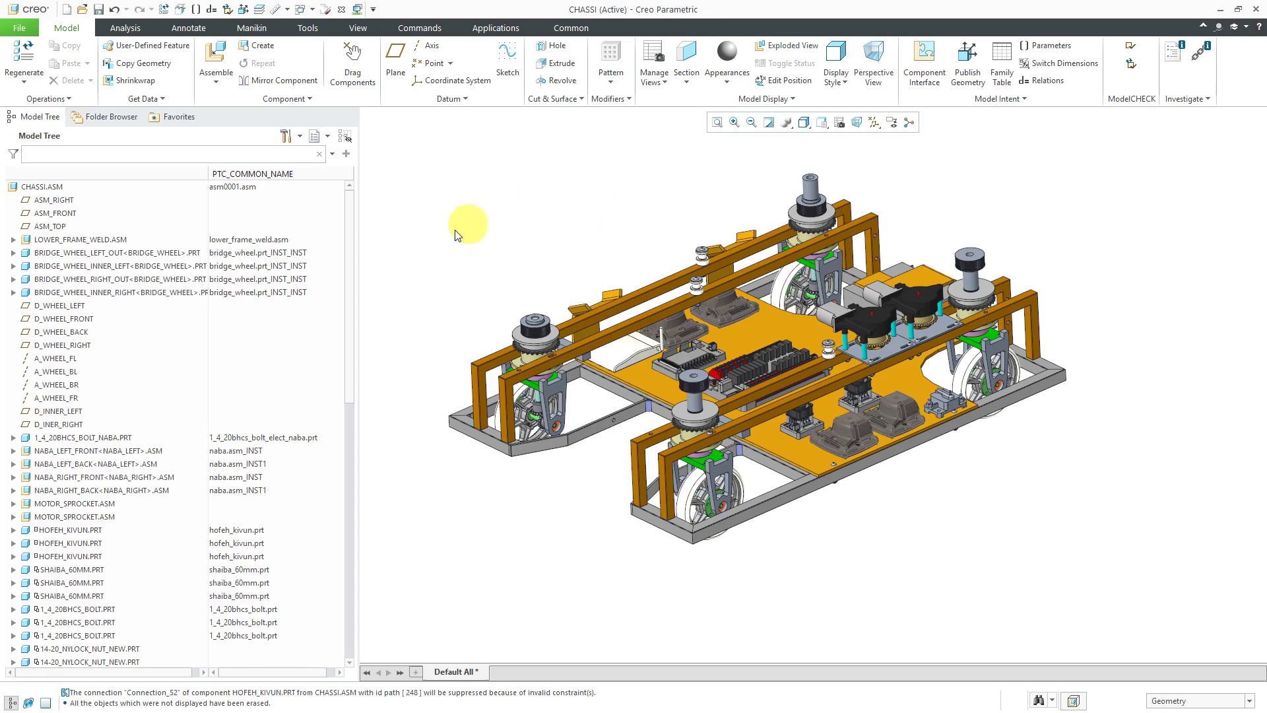
Step: Group the four BRIDGE_WHEEL parts into a local group and name it BRIDGES
{"action": "left_click_drag", "start_coordinate": [350, 279], "coordinate": [454, 236]}
{"action": "left_click", "coordinate": [66, 253]}
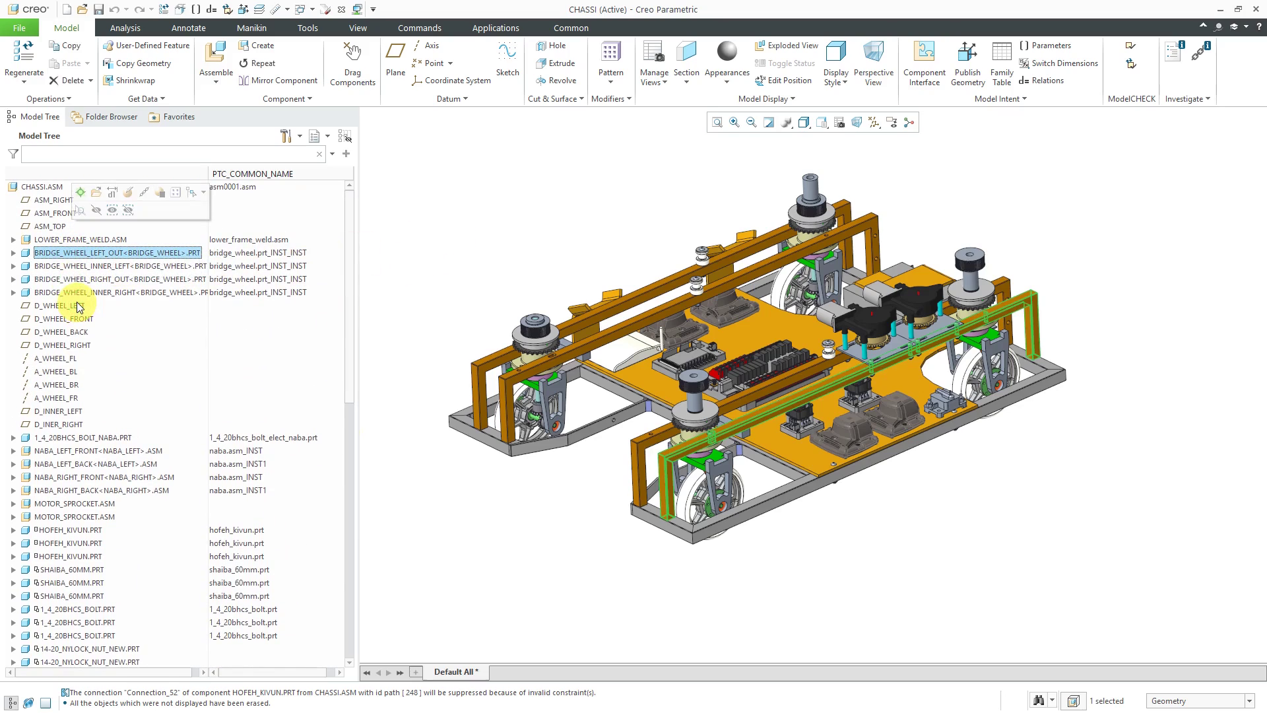
{"action": "left_click", "coordinate": [77, 294], "text": "shift"}
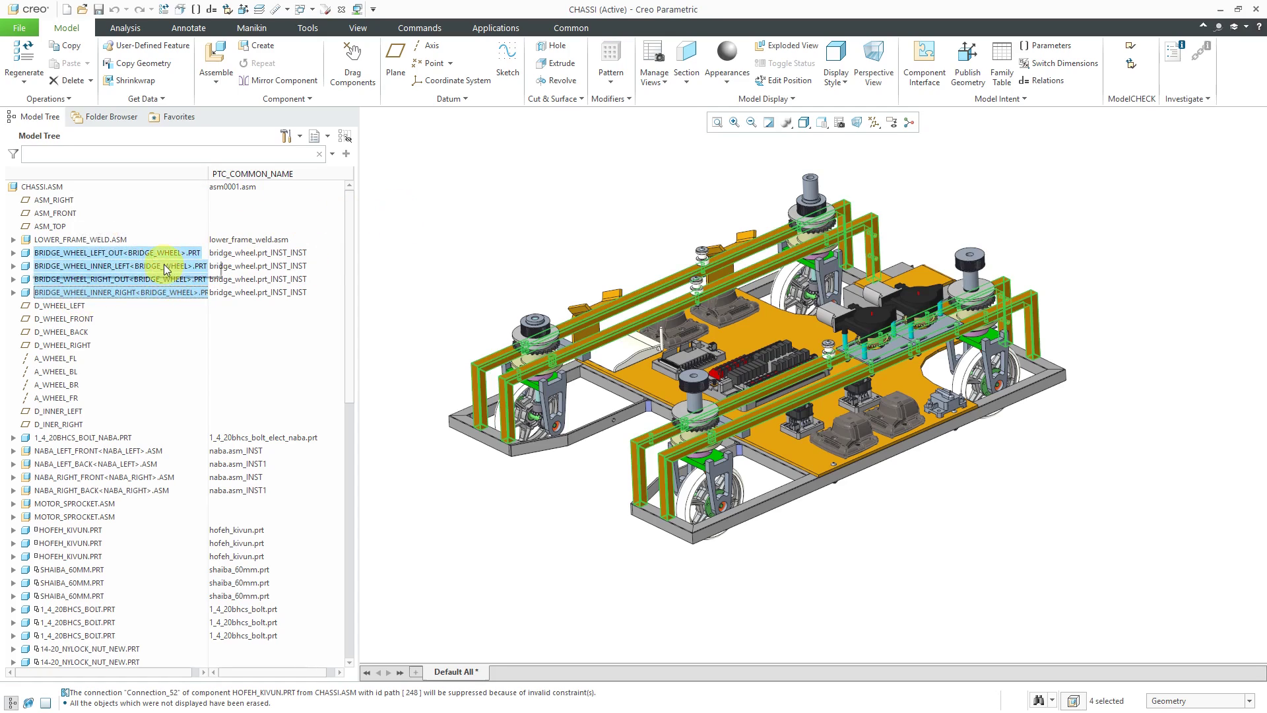
{"action": "right_click", "coordinate": [410, 227]}
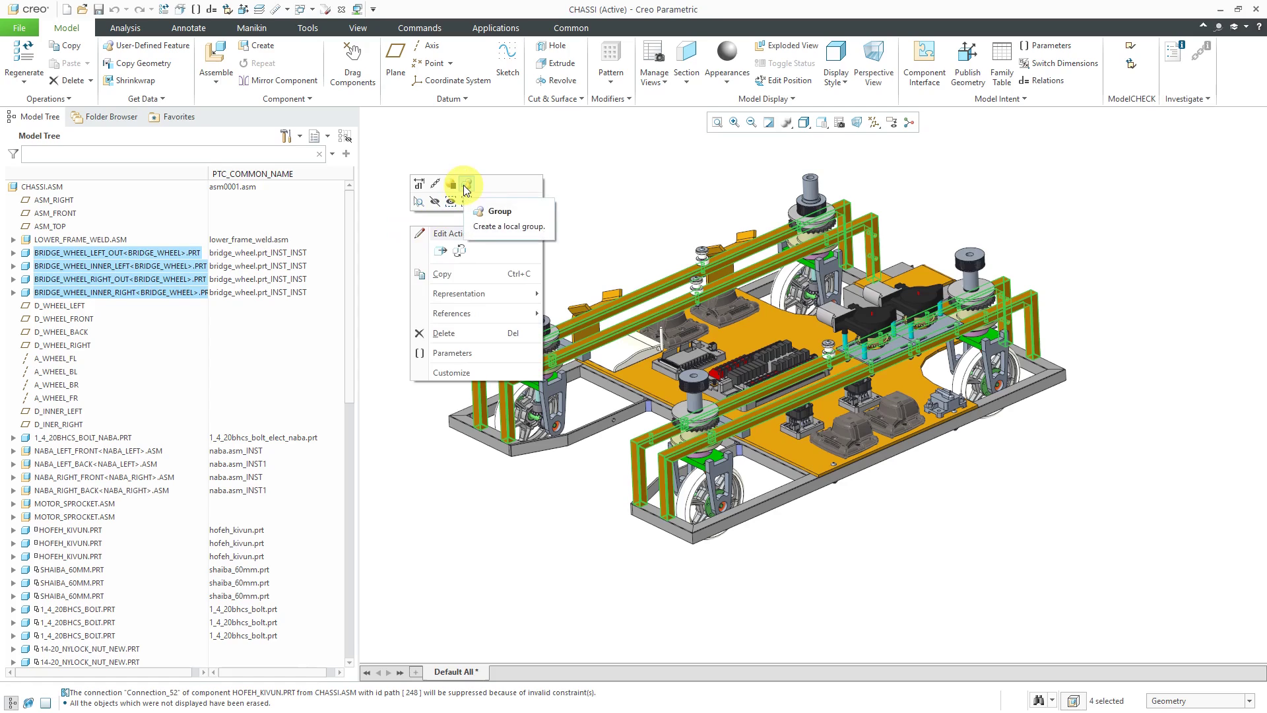
{"action": "left_click", "coordinate": [466, 185]}
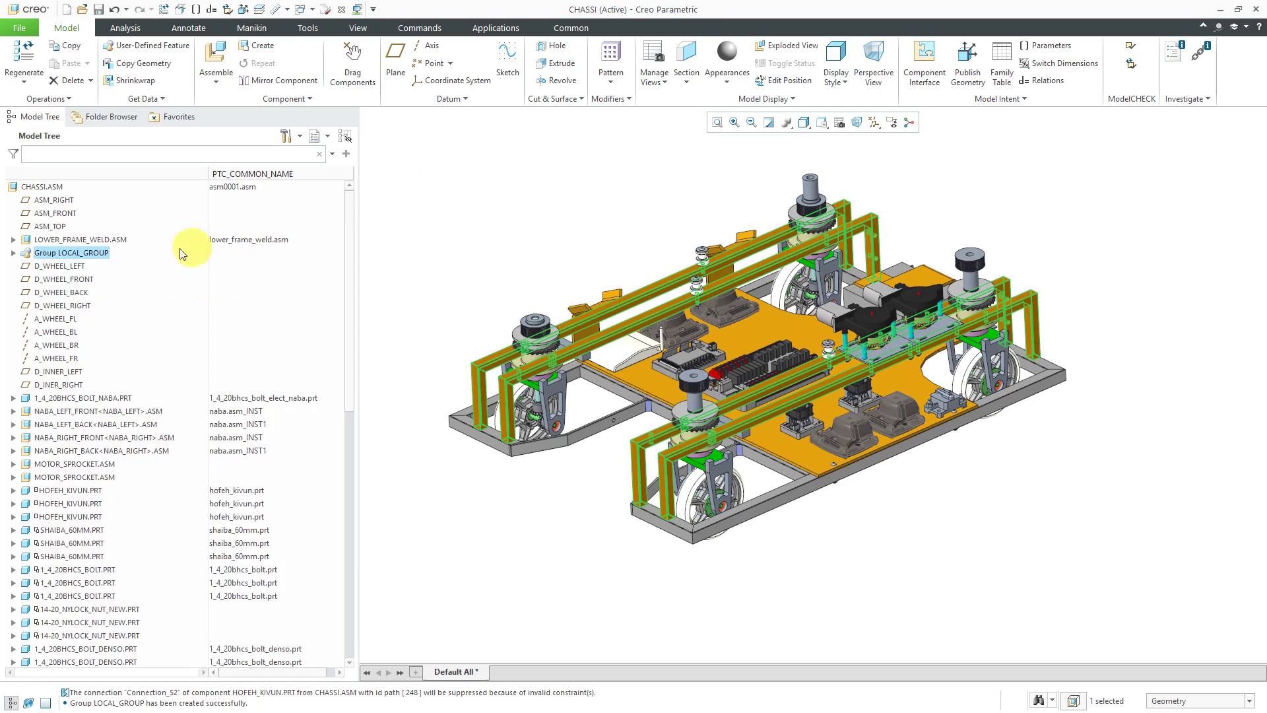
{"action": "double_click", "coordinate": [96, 256]}
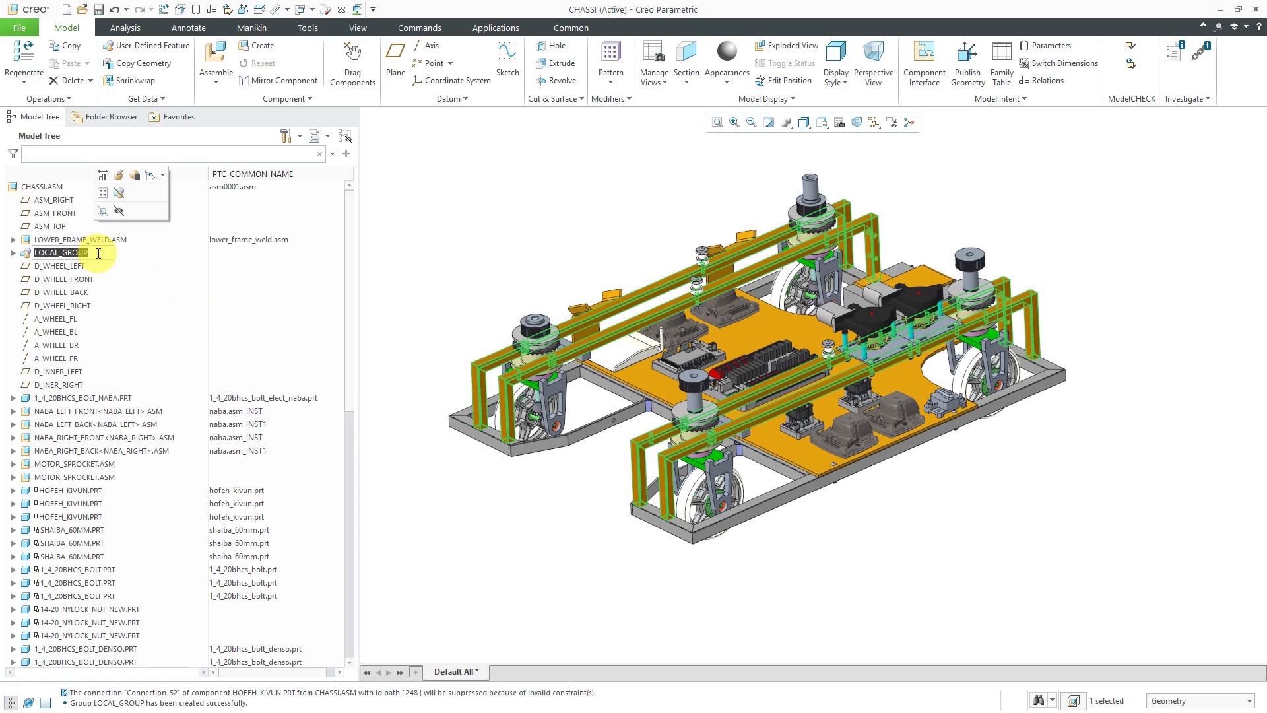
{"action": "type", "text": "br"}
Step: Confirm the BRIDGES name, then group the ten datums D_WHEEL_LEFT–D_INNER_RIGHT as WHEEL-DATUMS
{"action": "left_click", "coordinate": [318, 272]}
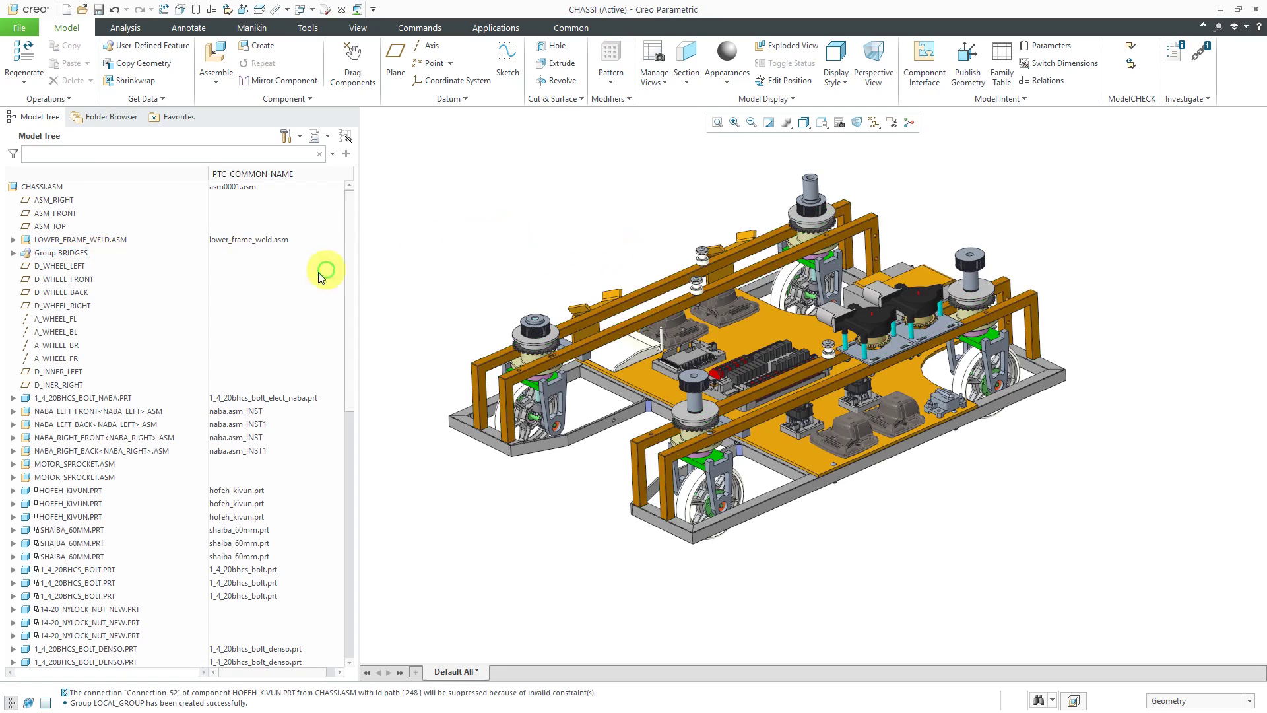
{"action": "left_click", "coordinate": [66, 266]}
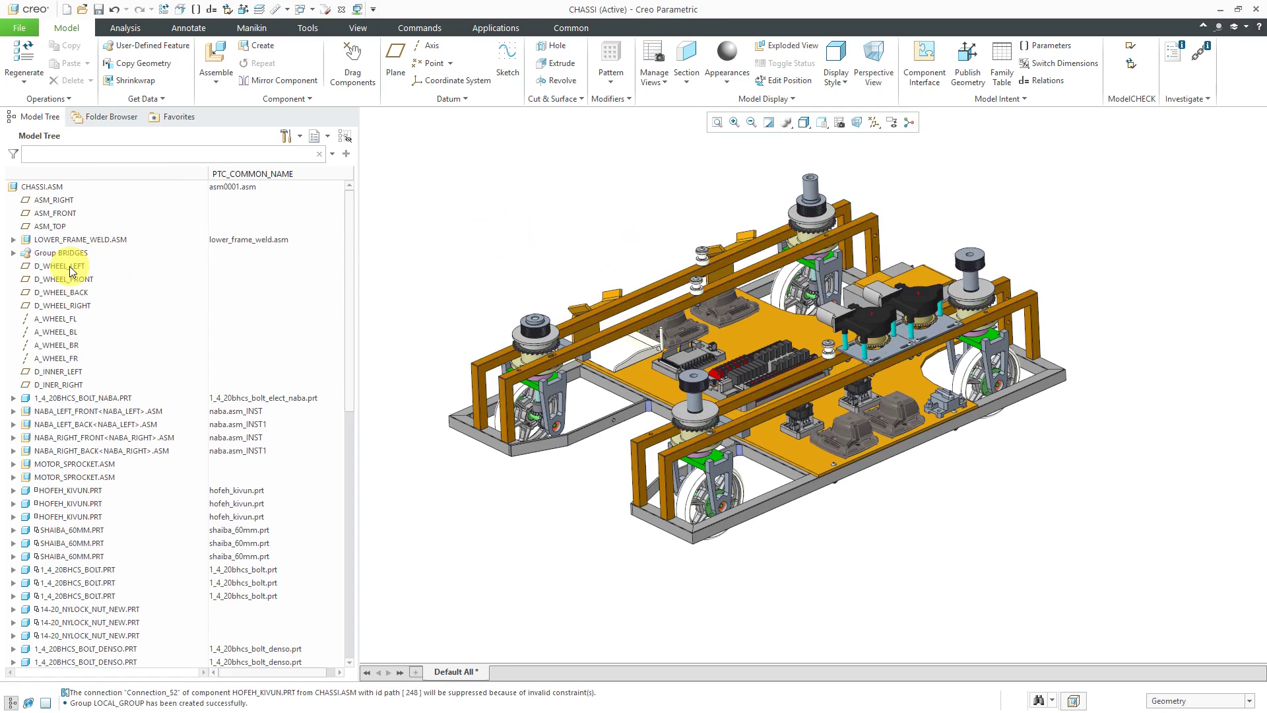
{"action": "left_click", "coordinate": [71, 385], "text": "shift"}
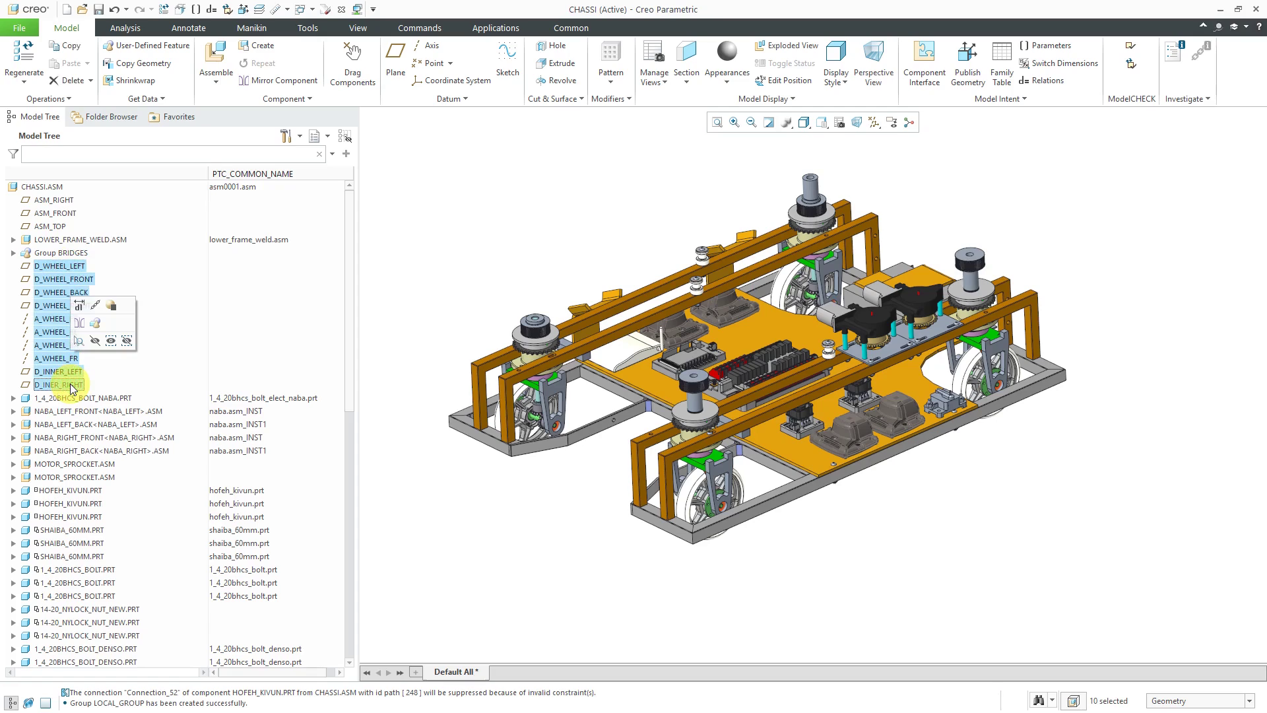
{"action": "left_click", "coordinate": [98, 328]}
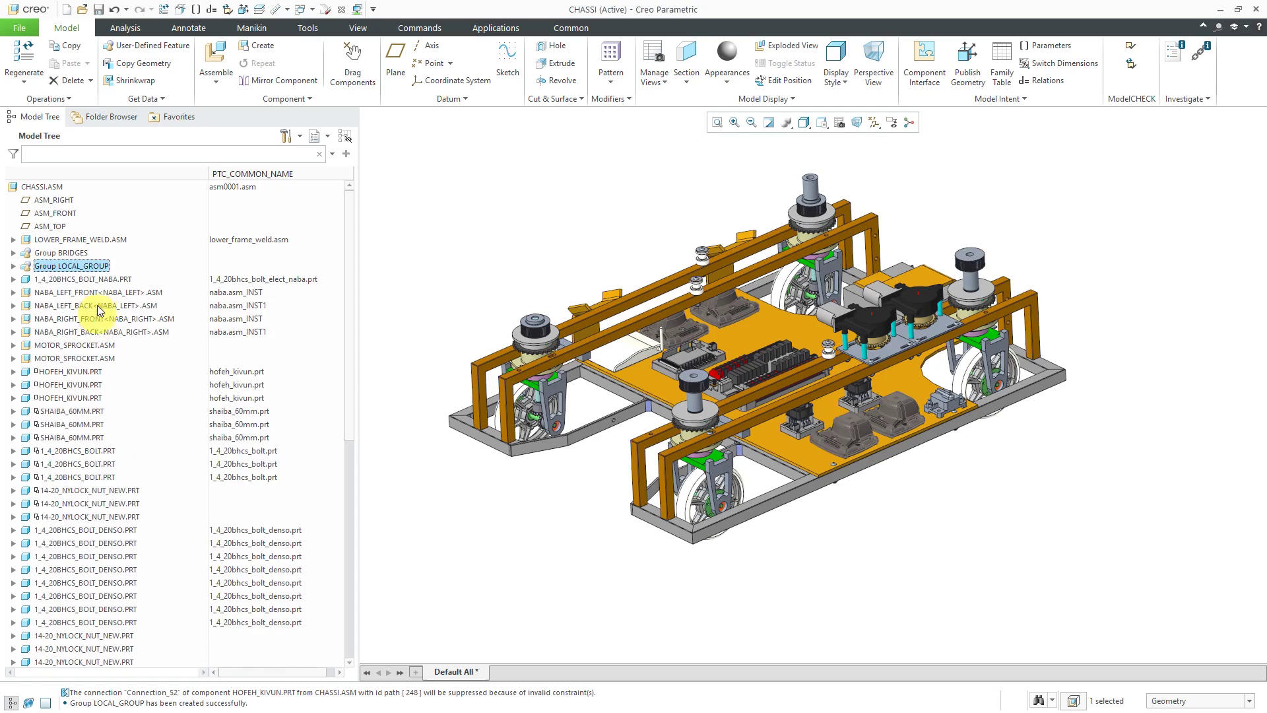
{"action": "left_click", "coordinate": [95, 269]}
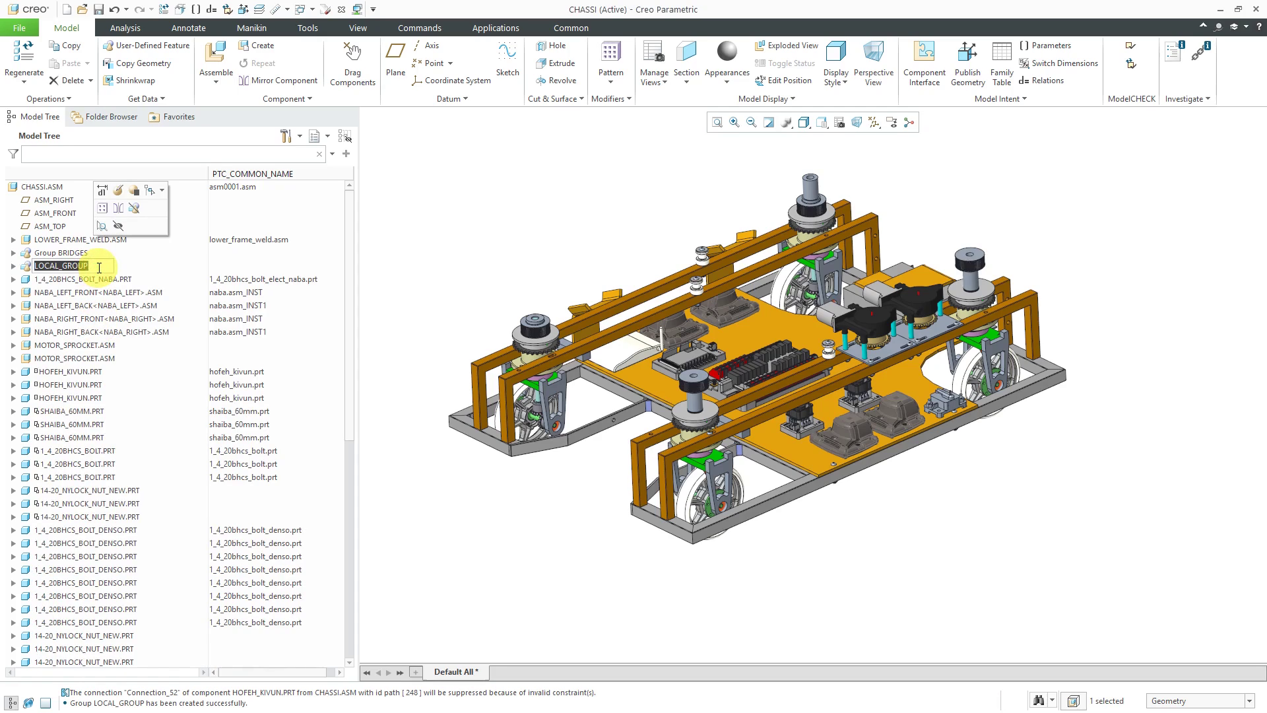
{"action": "type", "text": "wheel-datums"}
{"action": "key", "text": "Return"}
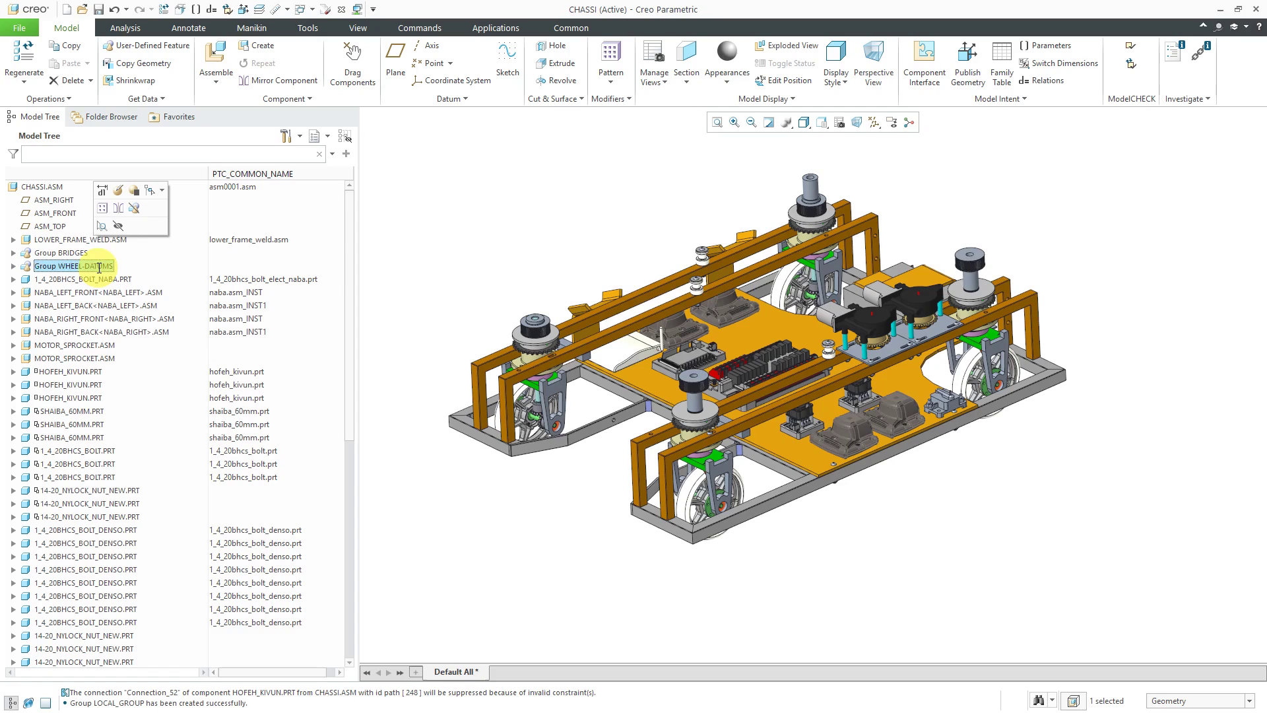
Step: Group the four NABA wheel assemblies and rename the group WHEELS
{"action": "left_click", "coordinate": [90, 292]}
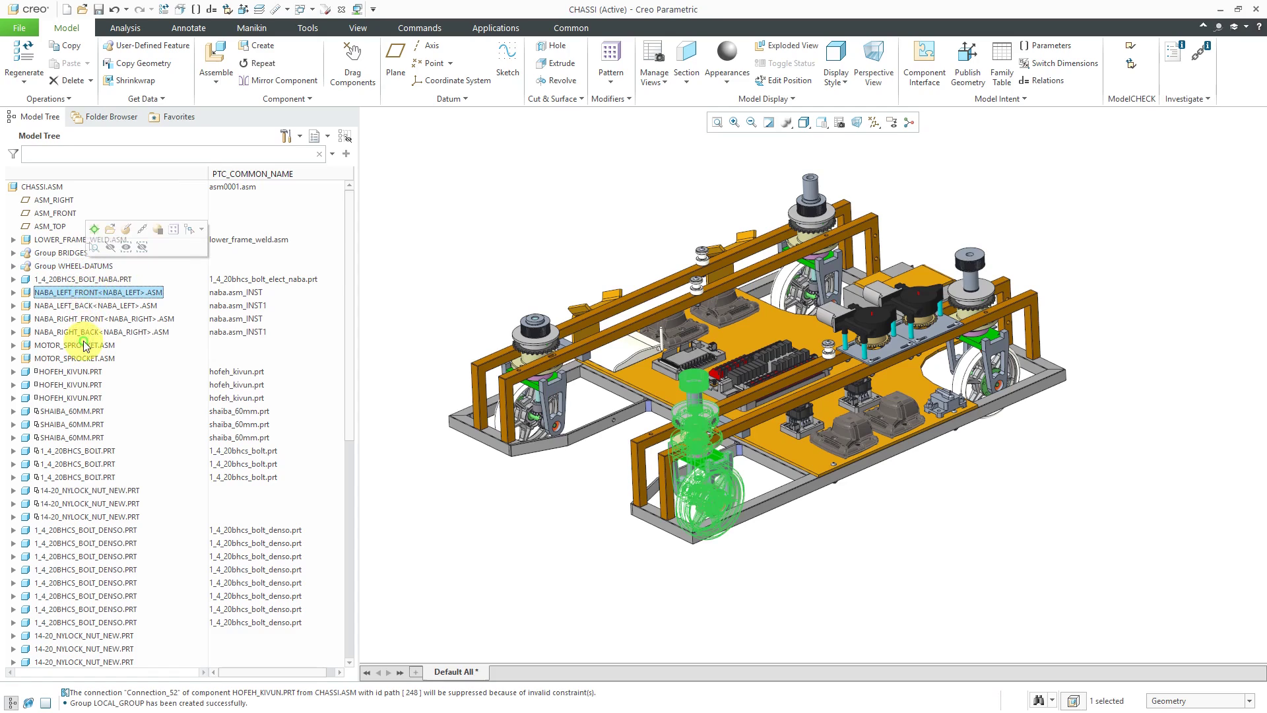
{"action": "left_click", "coordinate": [83, 332], "text": "shift"}
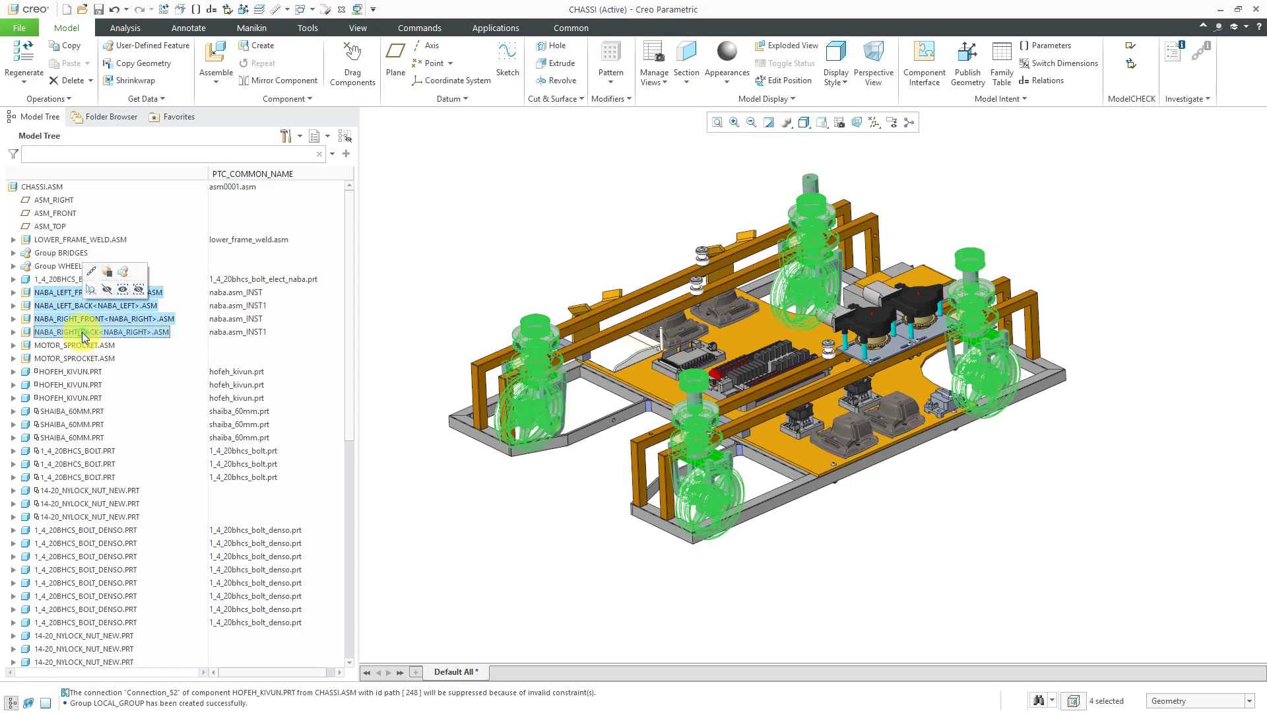
{"action": "left_click", "coordinate": [125, 271]}
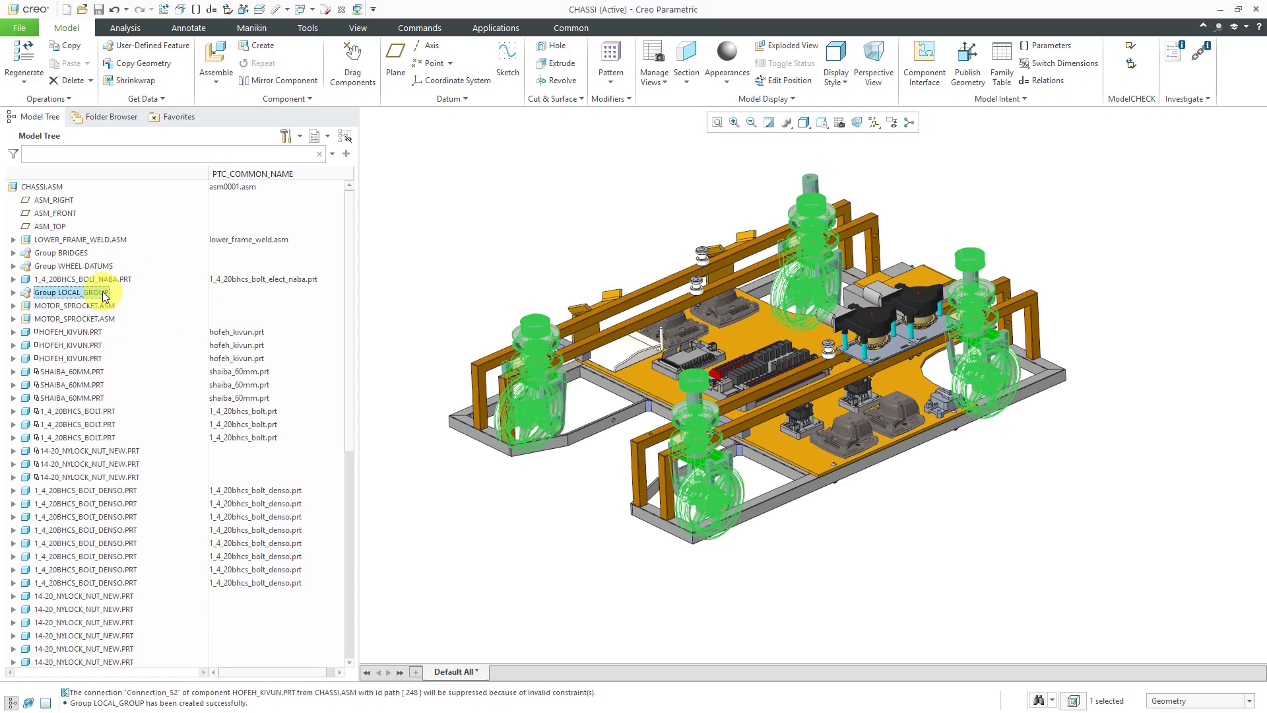
{"action": "double_click", "coordinate": [106, 293]}
{"action": "type", "text": "wheels"}
{"action": "key", "text": "Return"}
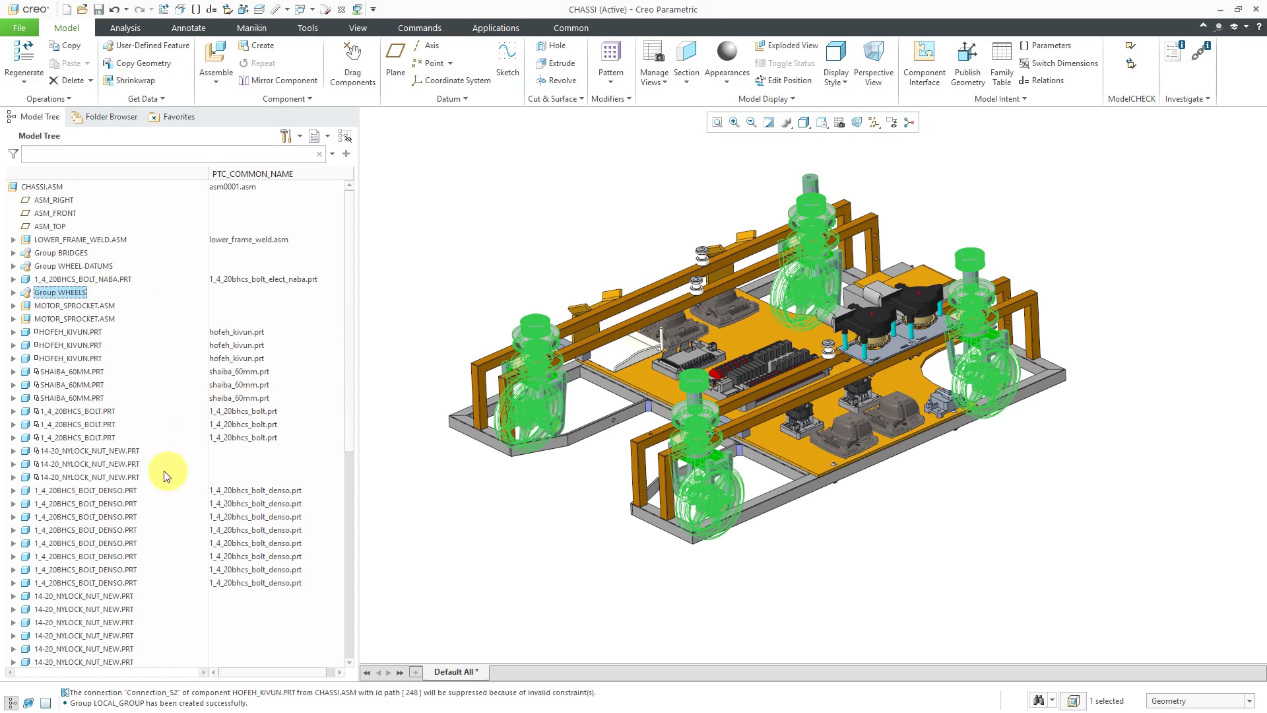
Step: Group the 1_4_20BHCS bolts through the last nylock nut as FASTENERS
{"action": "left_click", "coordinate": [86, 412]}
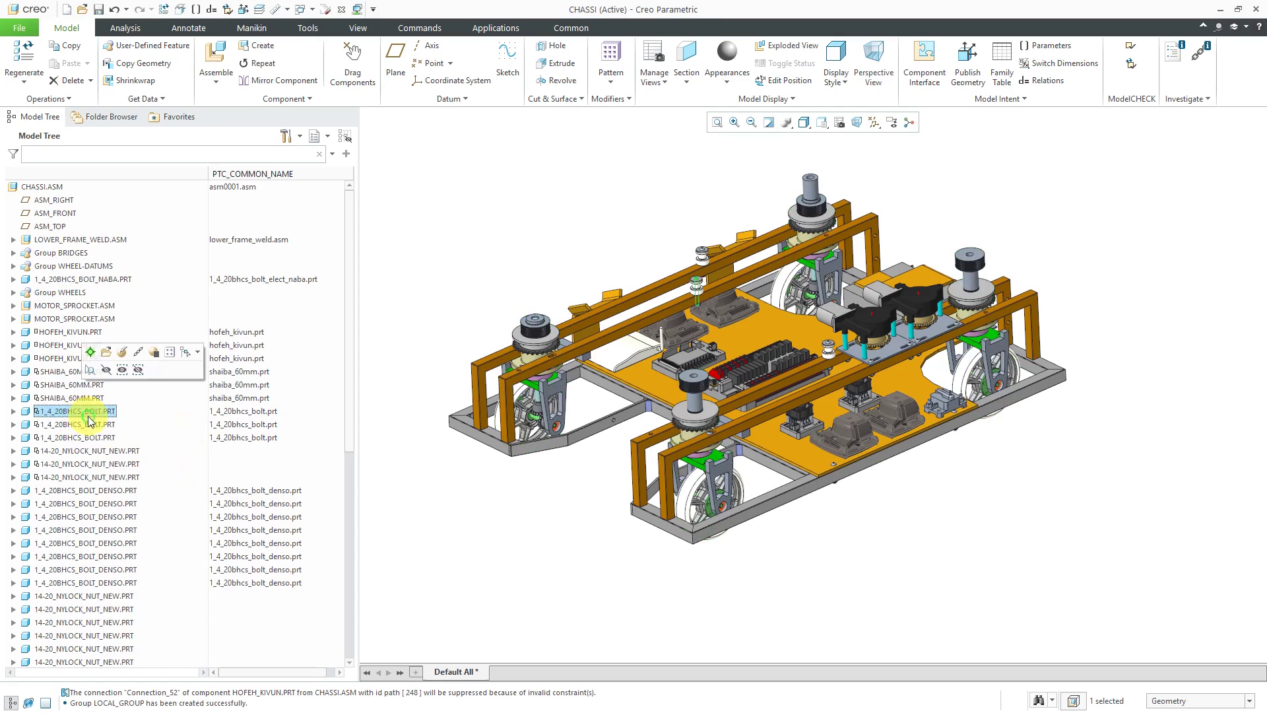
{"action": "scroll", "coordinate": [90, 425], "scroll_direction": "down", "scroll_amount": 3}
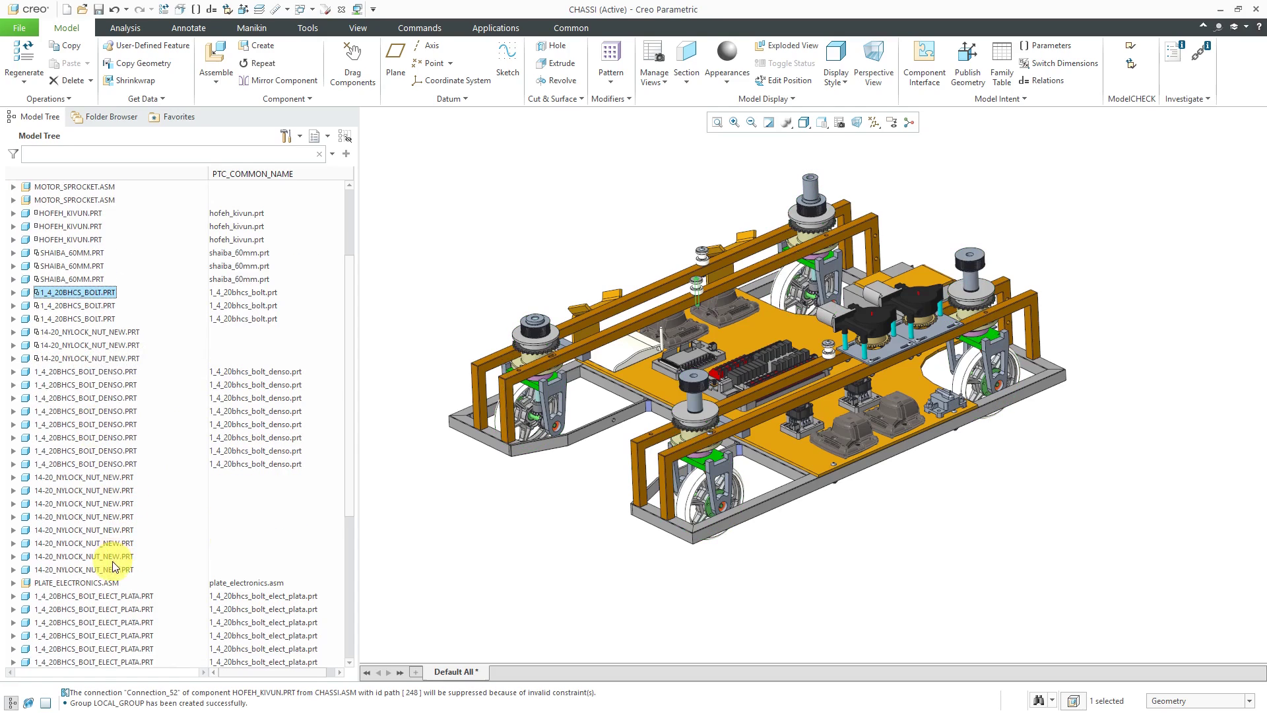
{"action": "left_click", "coordinate": [117, 570], "text": "shift"}
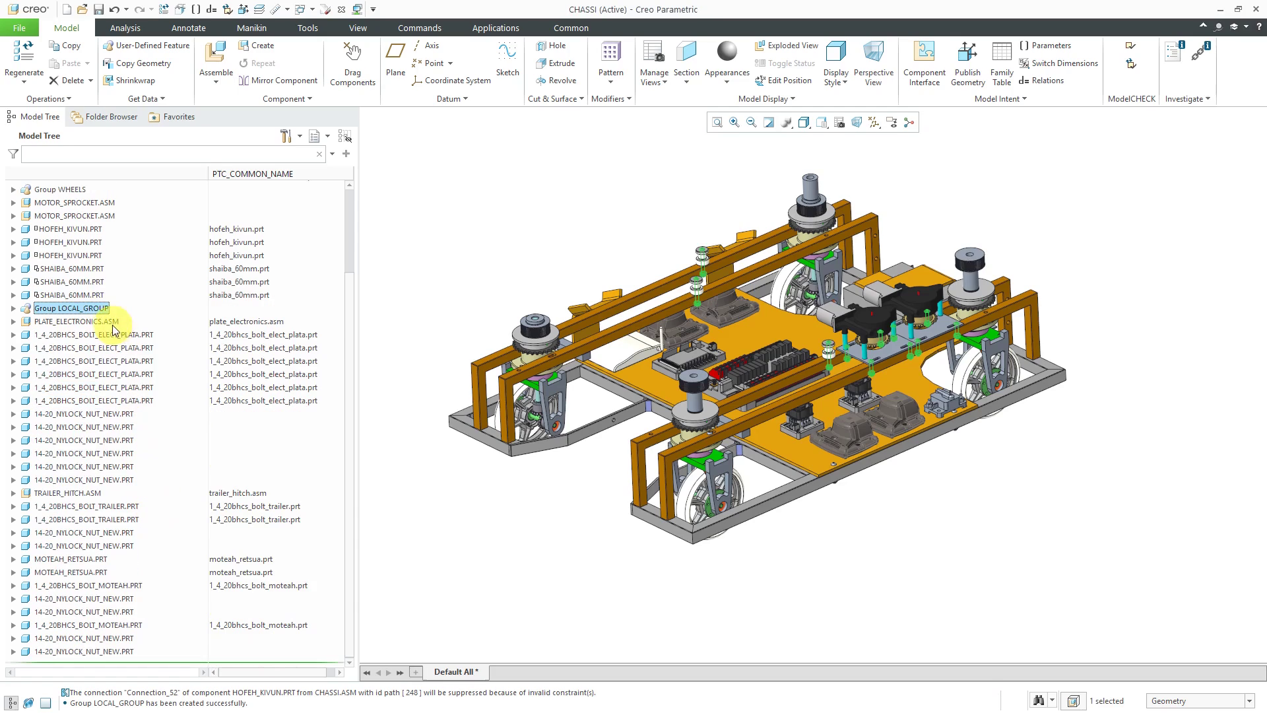
{"action": "double_click", "coordinate": [99, 308]}
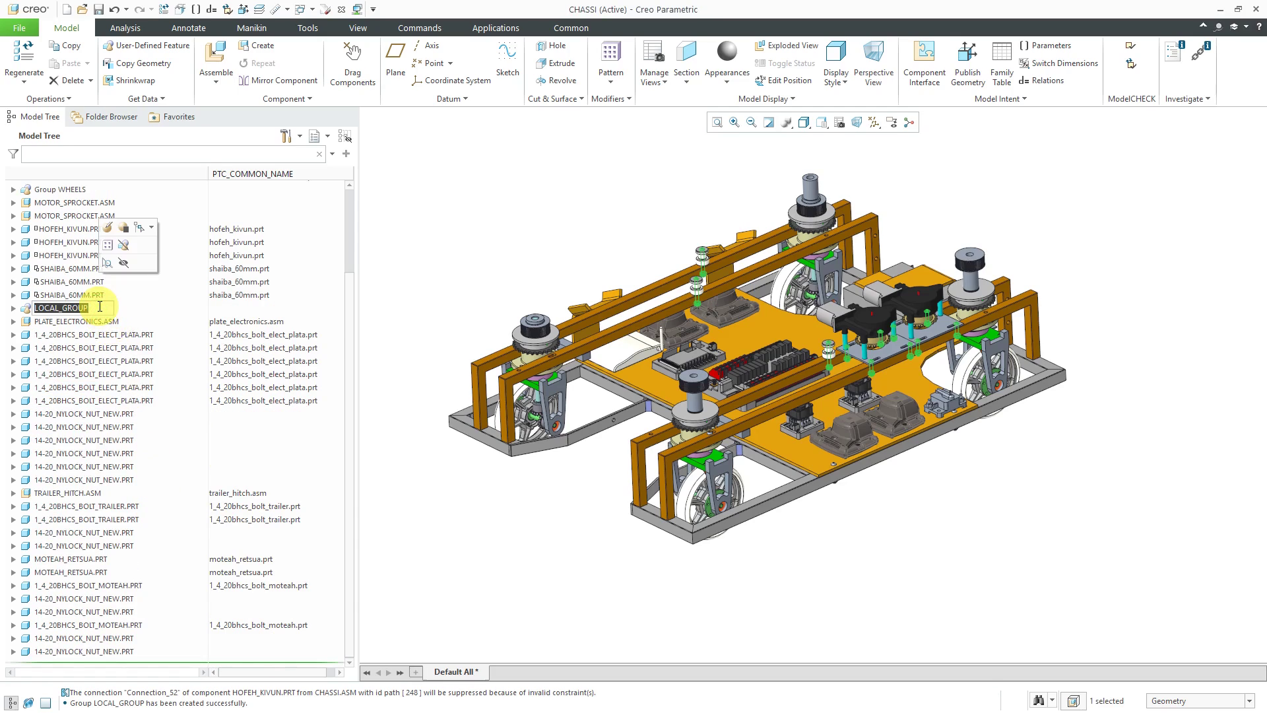
{"action": "type", "text": "fasteners"}
{"action": "key", "text": "Return"}
Step: Select the twelve electronics-plate bolts and nuts
{"action": "left_click", "coordinate": [462, 286]}
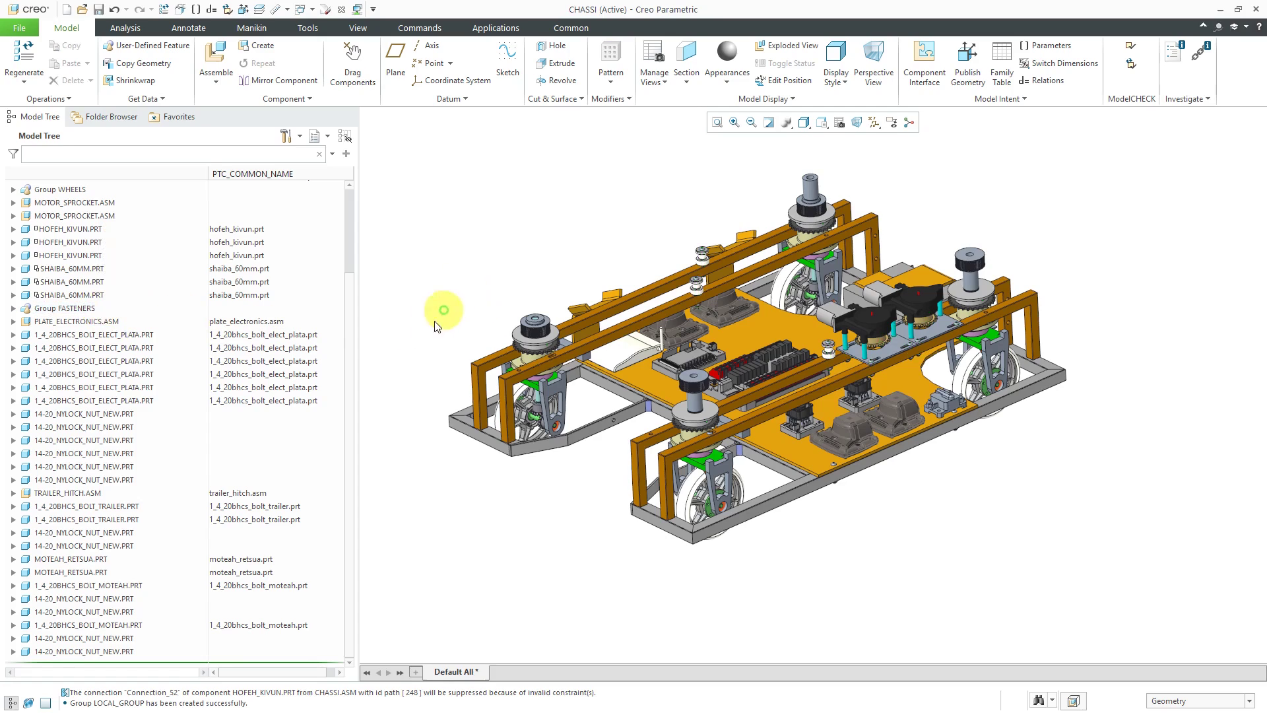
{"action": "left_click", "coordinate": [126, 335]}
{"action": "left_click", "coordinate": [102, 480], "text": "shift"}
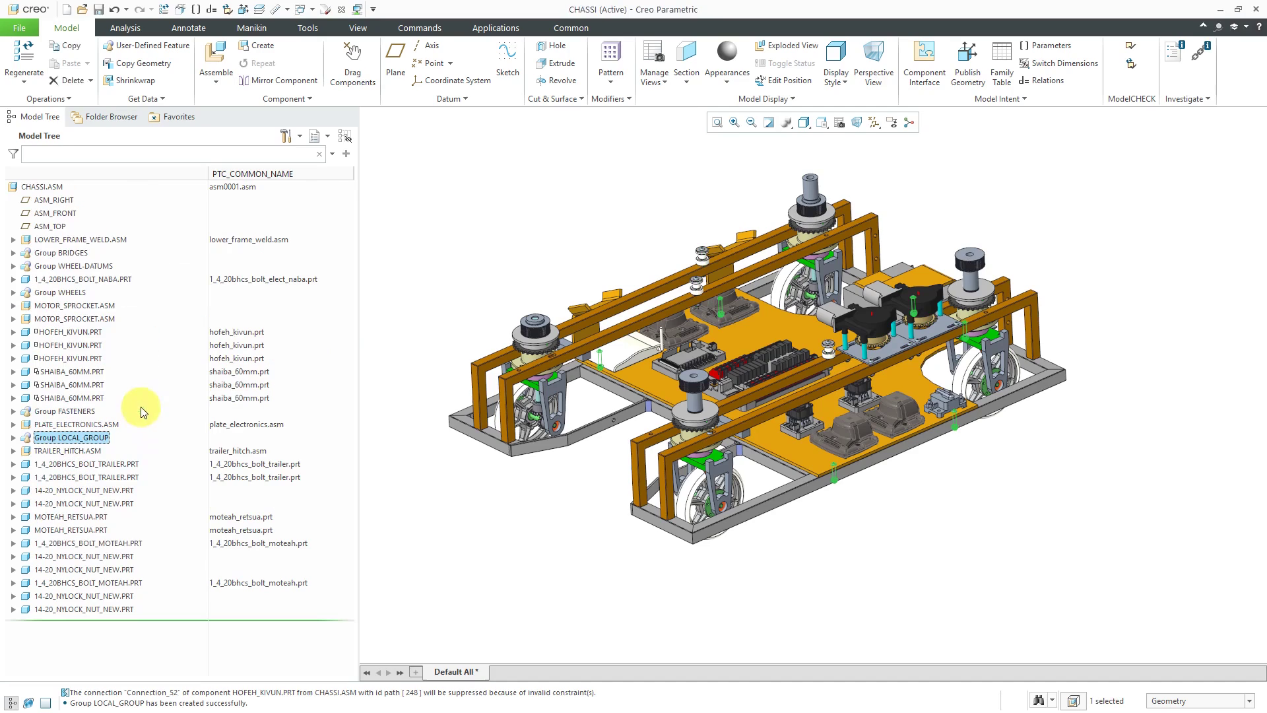
Step: Group the four trailer hitch bolts and nuts into a local group
{"action": "left_click", "coordinate": [96, 464]}
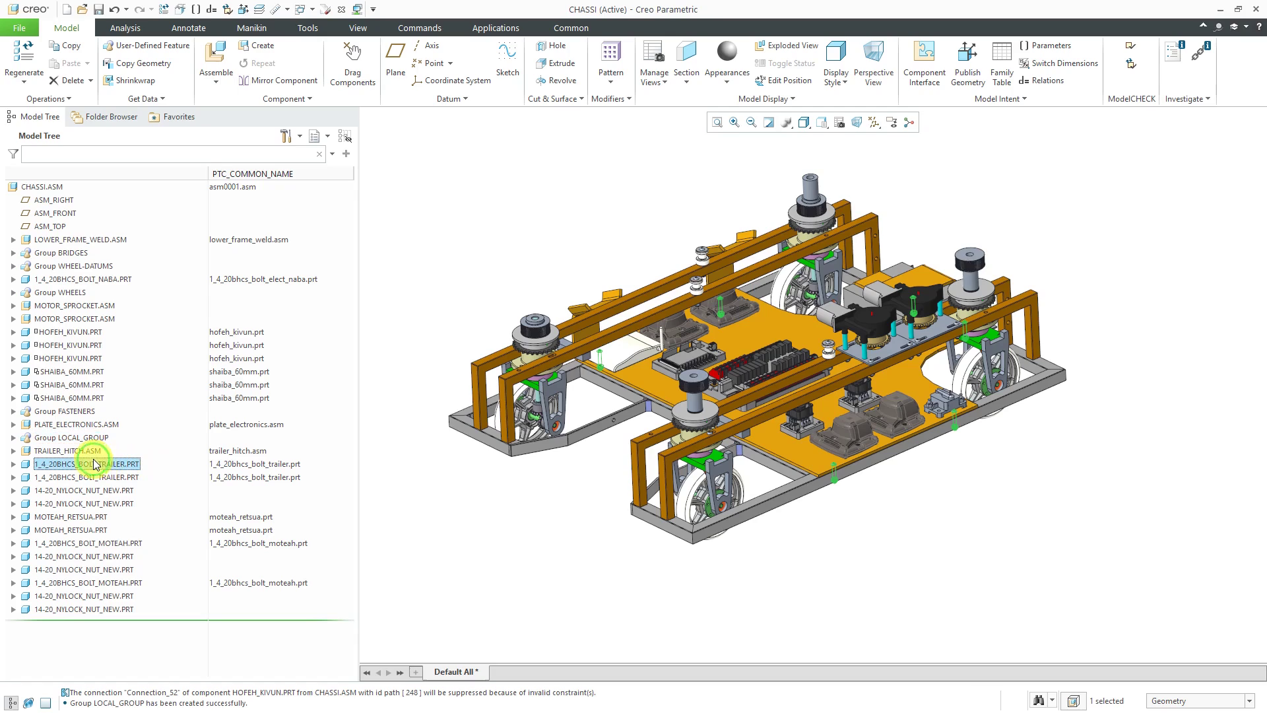
{"action": "left_click", "coordinate": [94, 503], "text": "shift"}
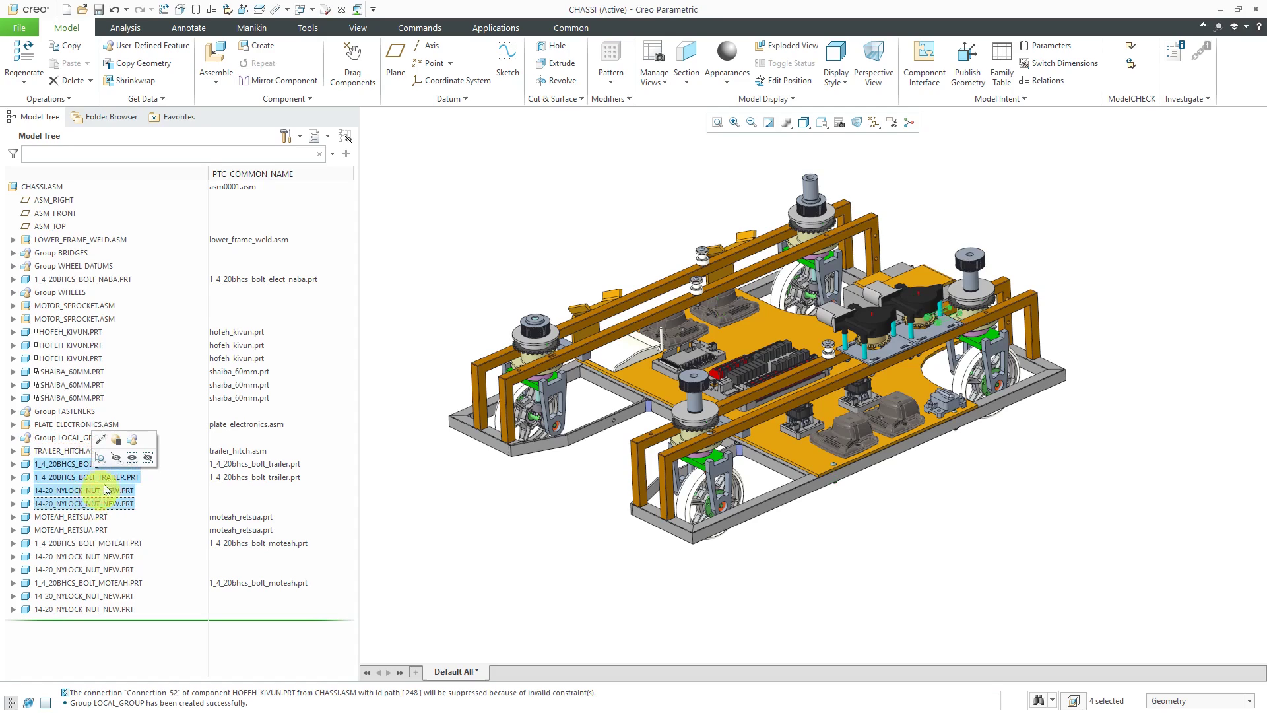
{"action": "left_click", "coordinate": [127, 427]}
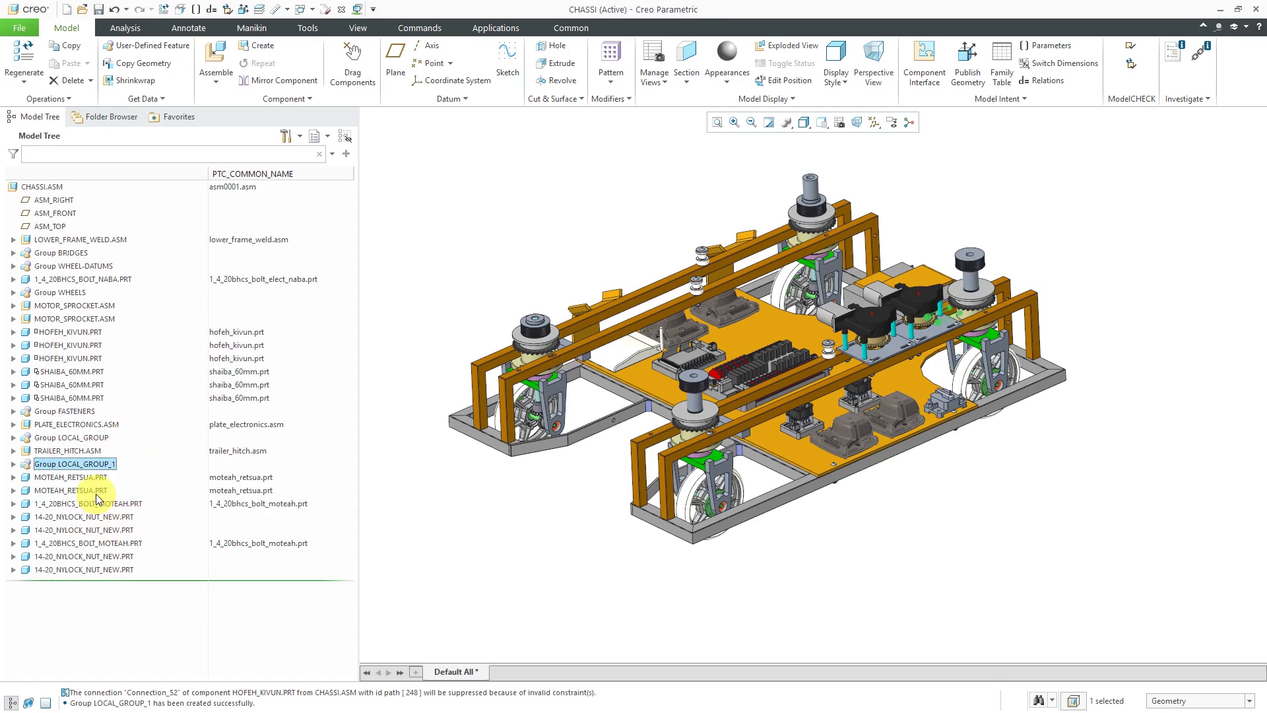
Step: Group the two MOTEAH bolts and four NYLOCK nuts into LOCAL_GROUP_2
{"action": "left_click", "coordinate": [89, 504]}
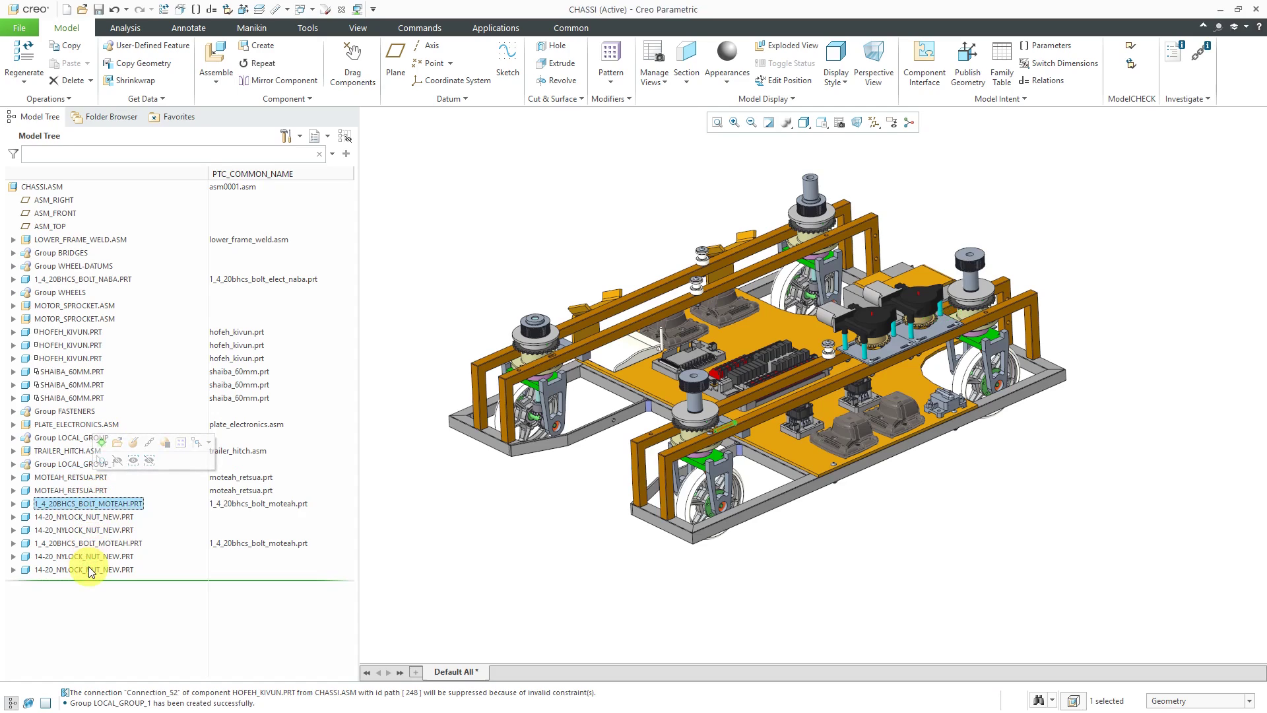
{"action": "left_click", "coordinate": [91, 569], "text": "shift"}
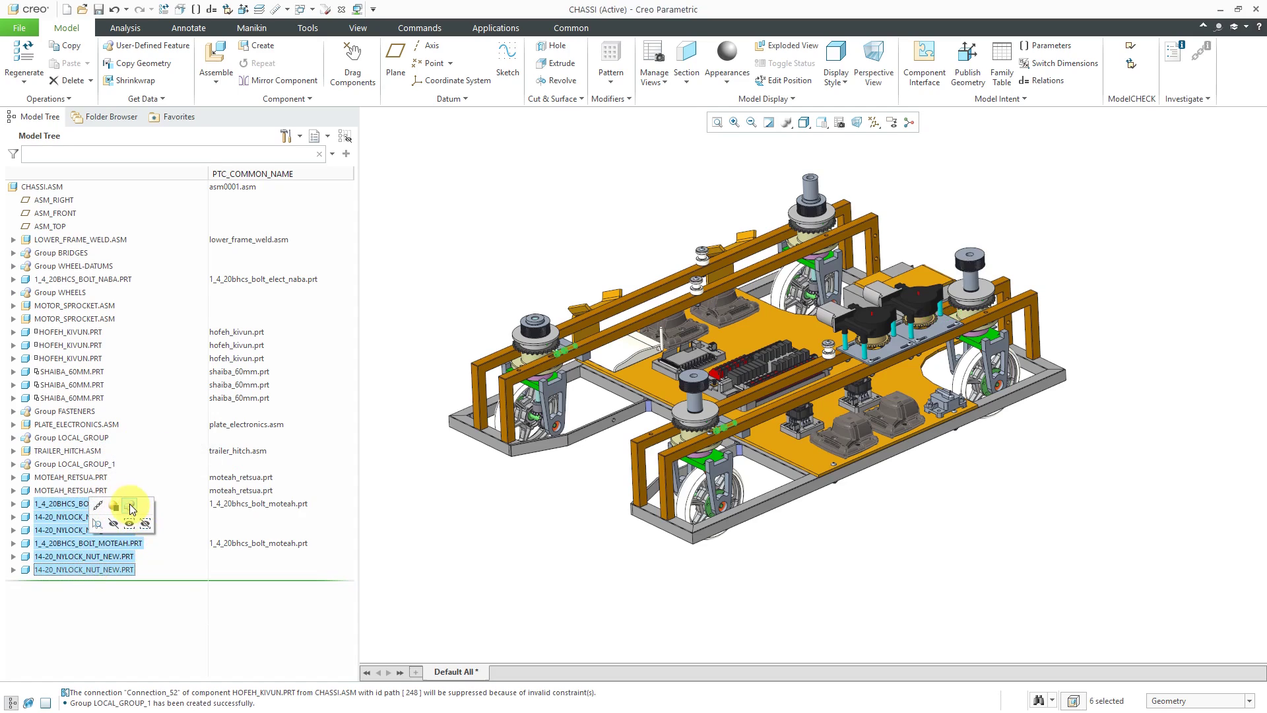
{"action": "left_click", "coordinate": [130, 506]}
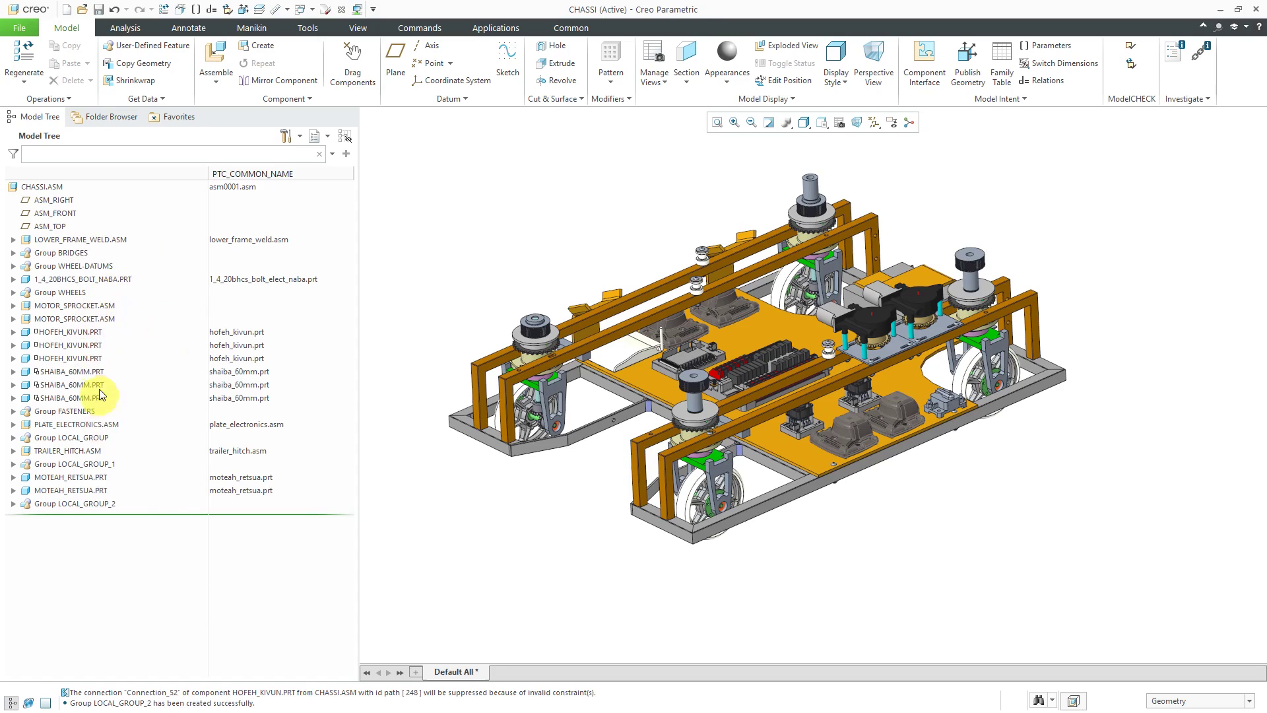
{"action": "left_click", "coordinate": [404, 277]}
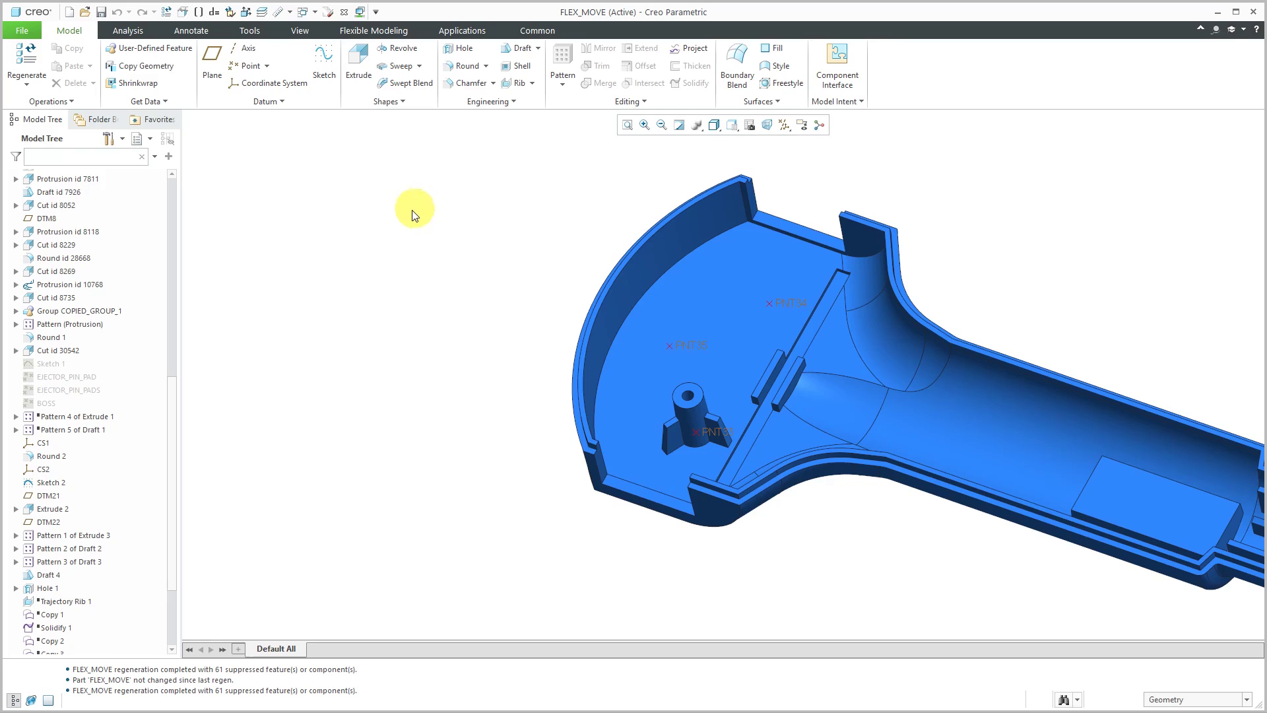
Step: Identify the boss and rib features in FLEX_MOVE: Extrude 2 and Pattern 1 of Extrude 3
{"action": "left_click", "coordinate": [687, 402]}
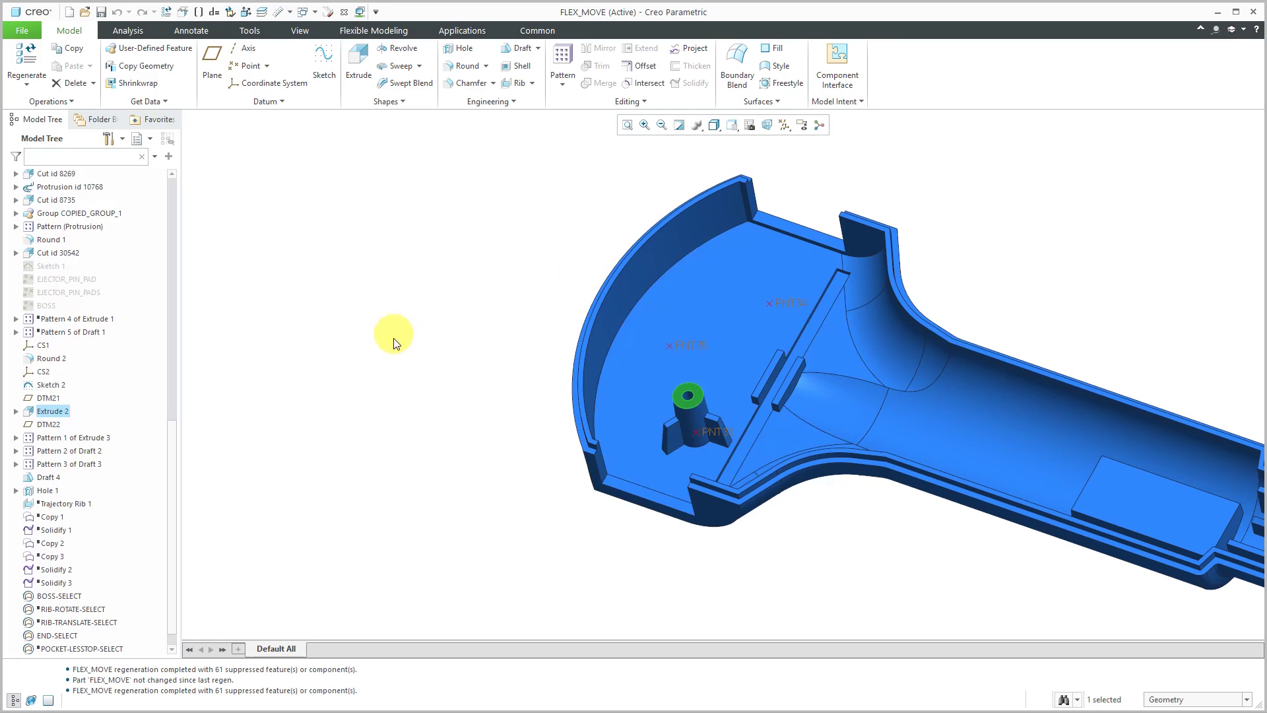
{"action": "scroll", "coordinate": [688, 396], "scroll_direction": "down", "scroll_amount": 3}
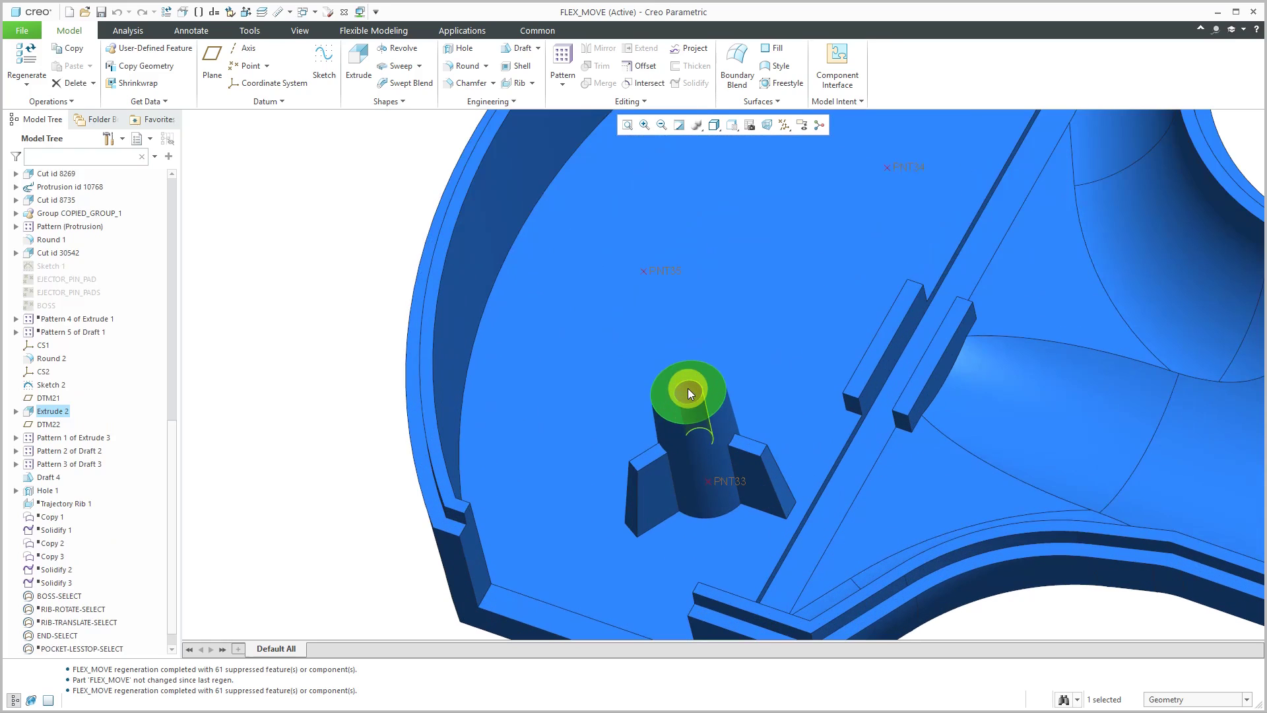
{"action": "left_click", "coordinate": [644, 470]}
{"action": "left_click", "coordinate": [651, 478]}
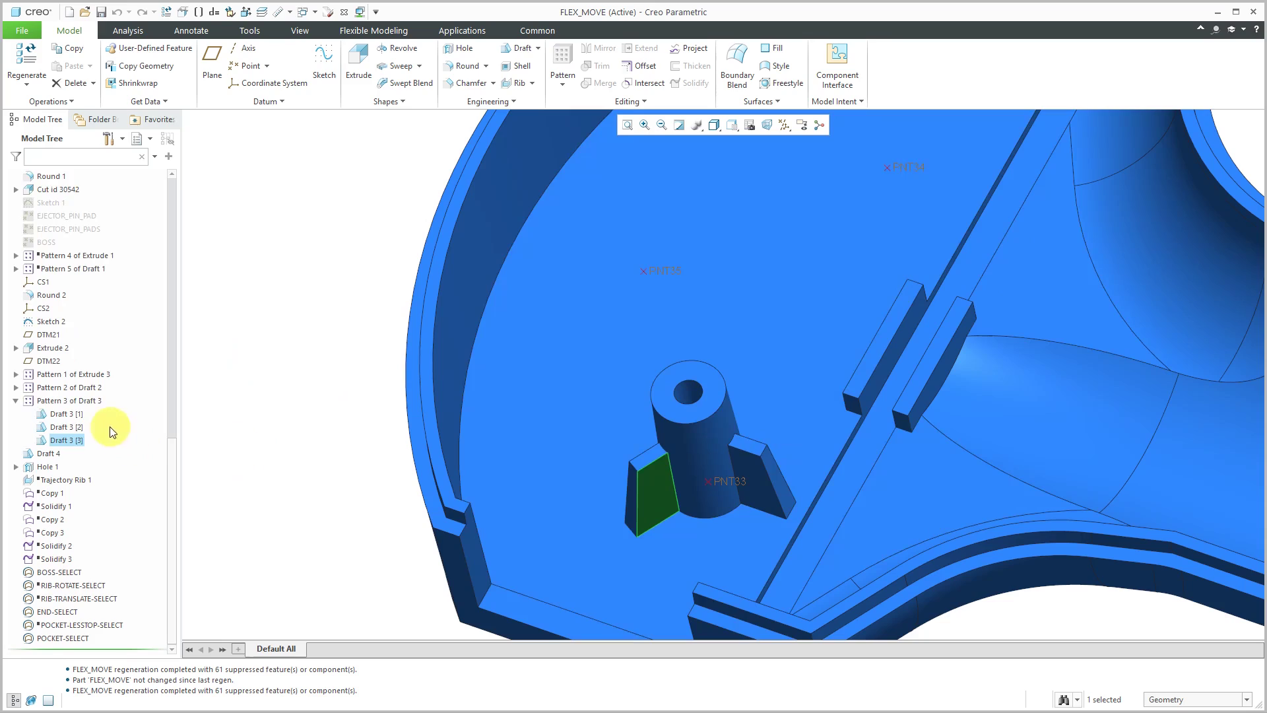
{"action": "left_click", "coordinate": [74, 375]}
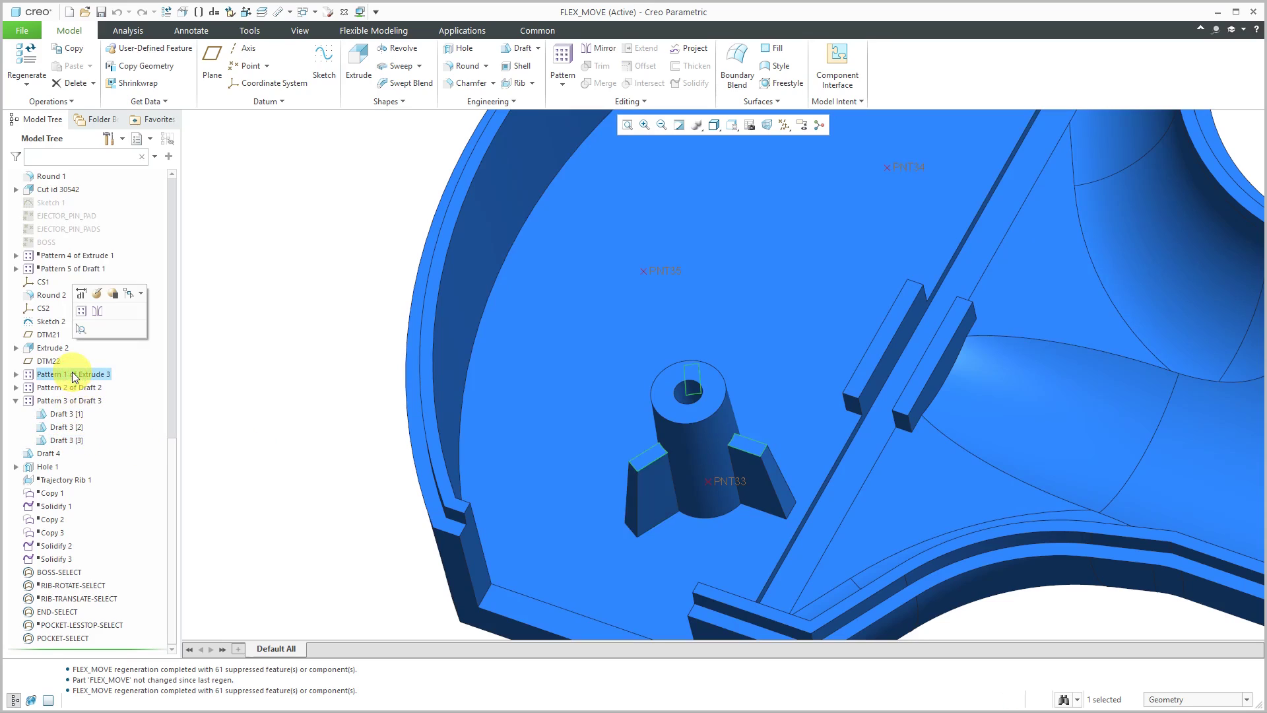
{"action": "left_click", "coordinate": [15, 401]}
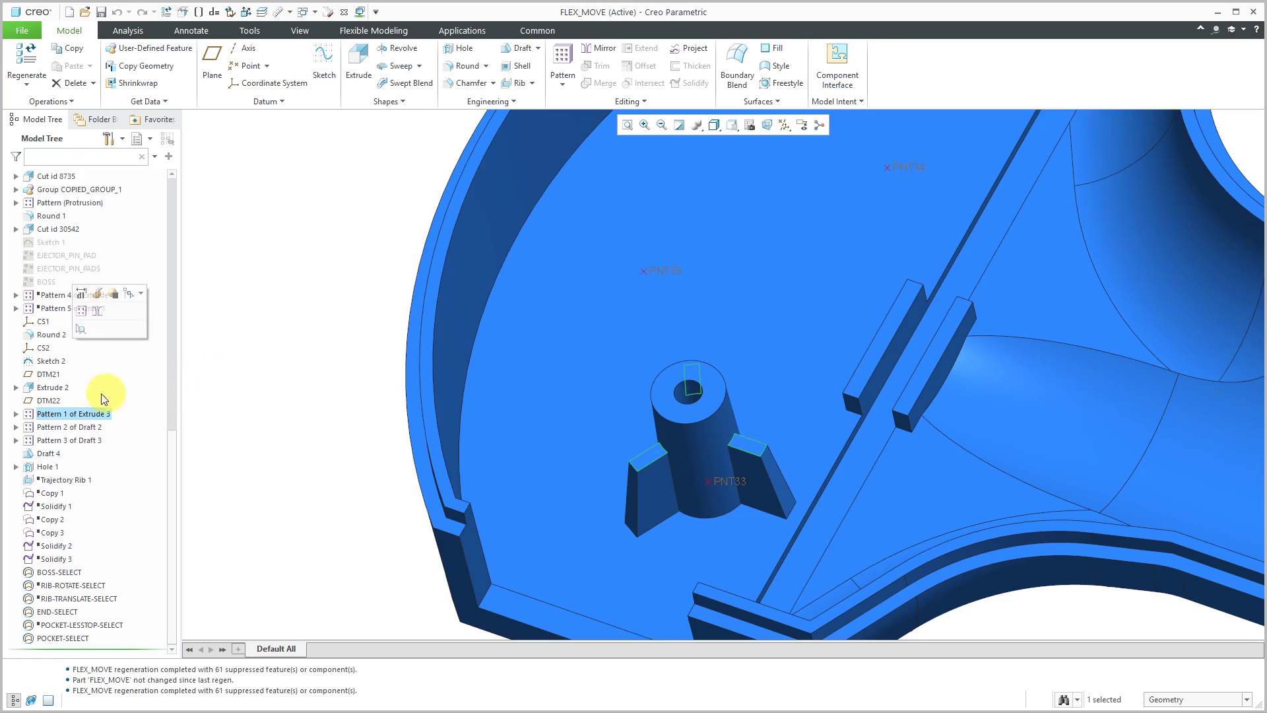
Step: Group the six features from Extrude 2 through Draft 4 and rename it BOSS-1
{"action": "left_click", "coordinate": [60, 390]}
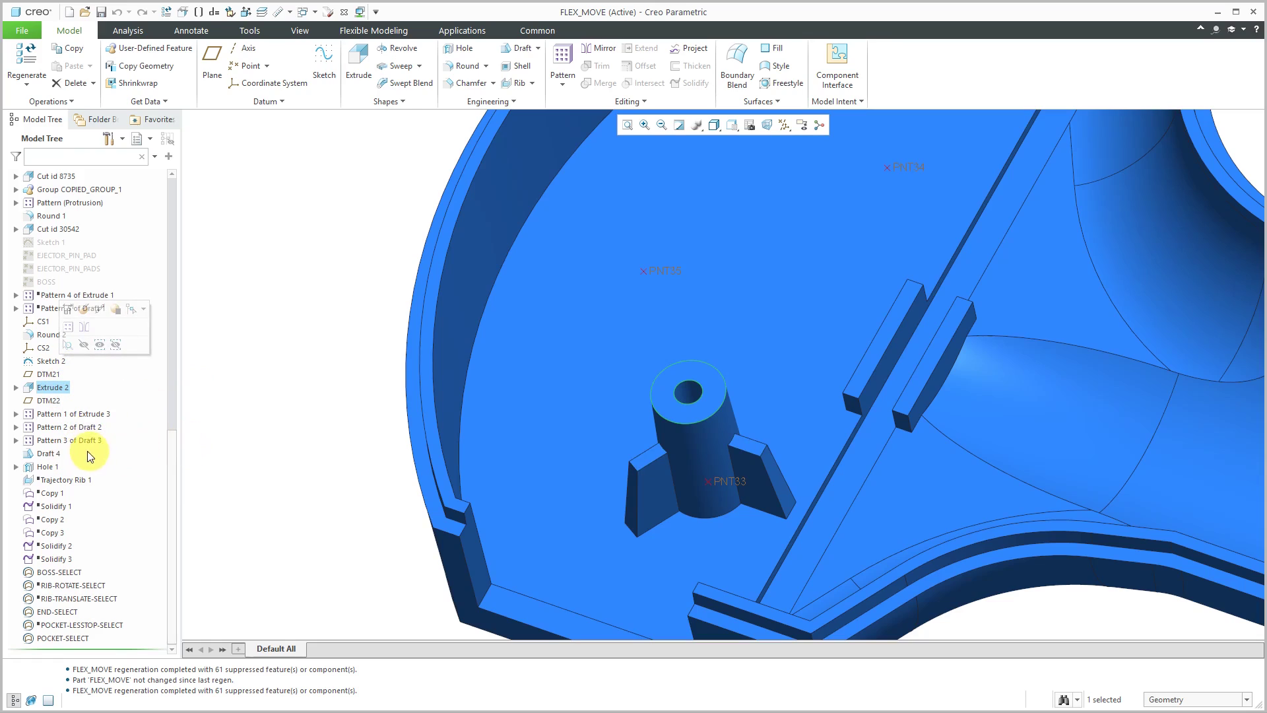
{"action": "left_click", "coordinate": [50, 457], "text": "shift"}
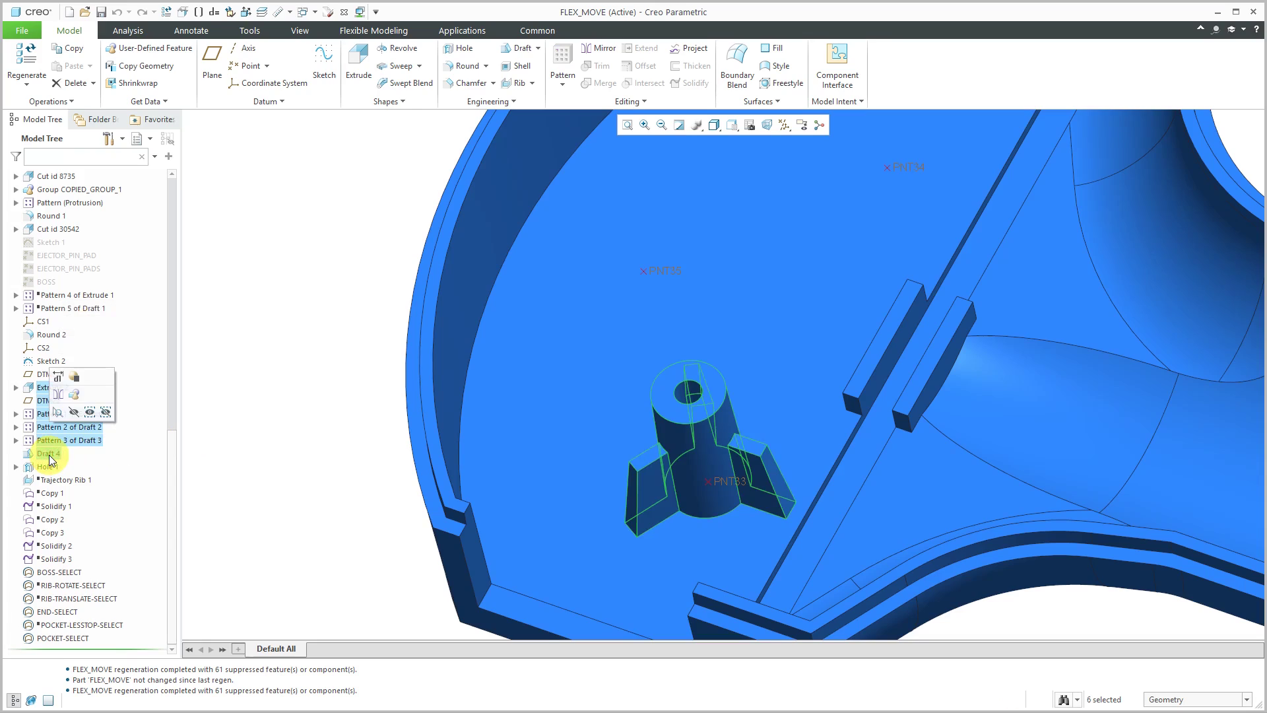
{"action": "left_click", "coordinate": [75, 398]}
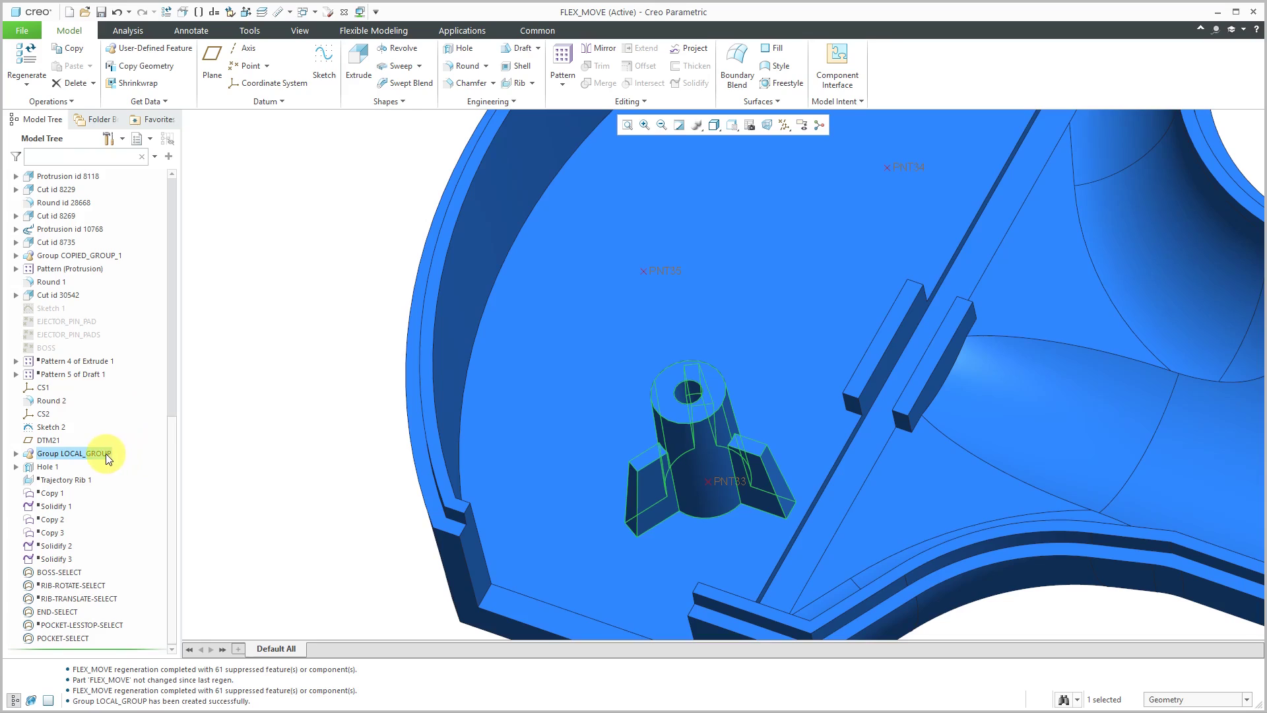
{"action": "double_click", "coordinate": [97, 454]}
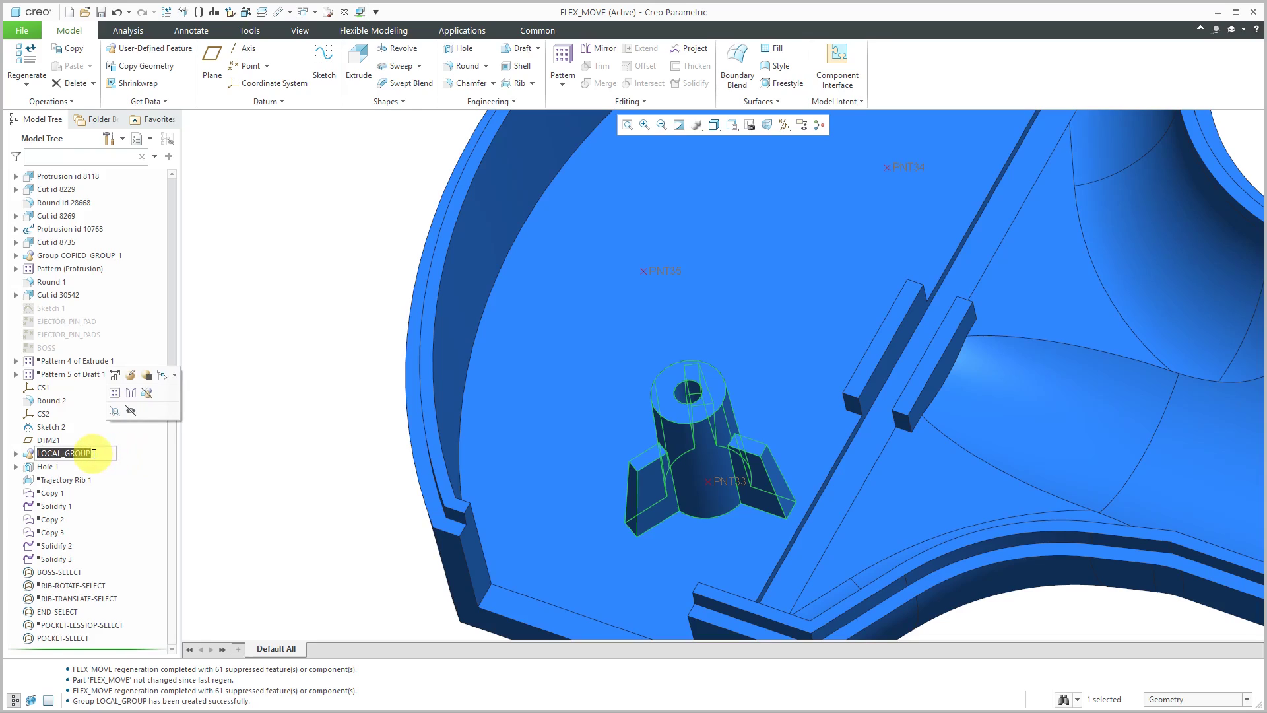
{"action": "type", "text": "boss-1"}
{"action": "key", "text": "Return"}
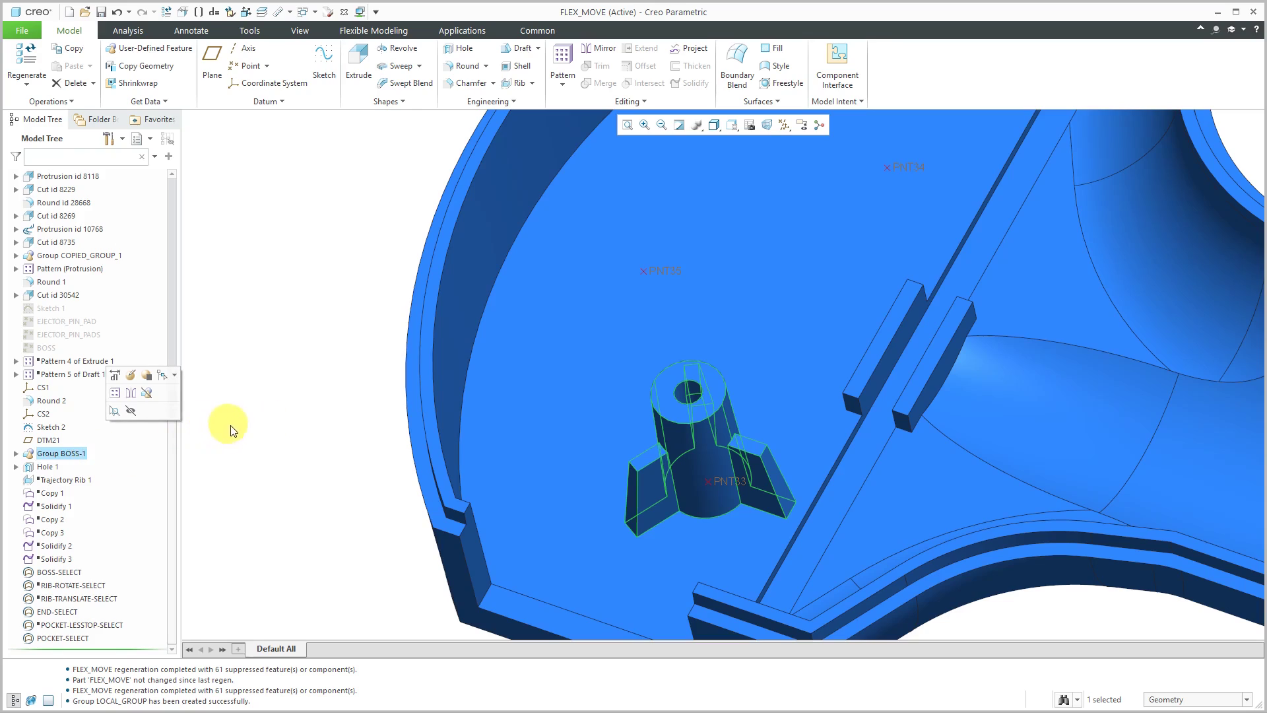
Step: Move Hole 1 into Group BOSS-1, below Pattern 3 of Draft 3
{"action": "left_click", "coordinate": [268, 462]}
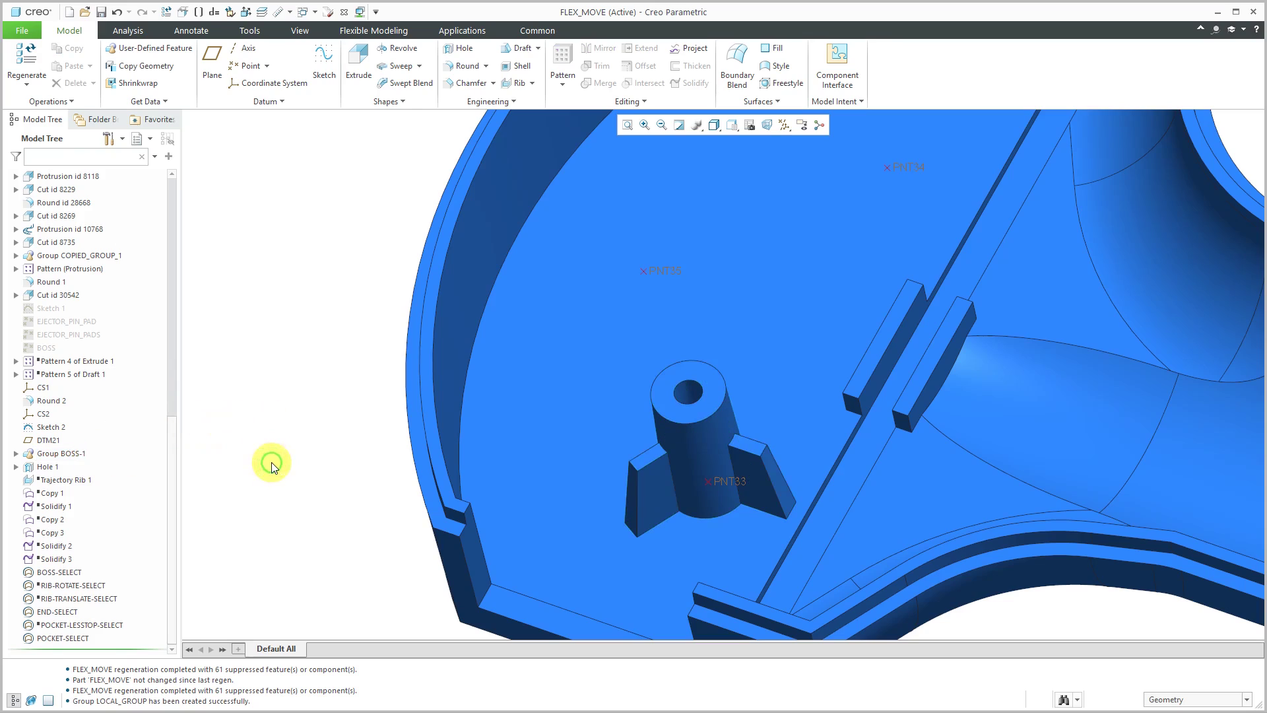
{"action": "left_click", "coordinate": [16, 453]}
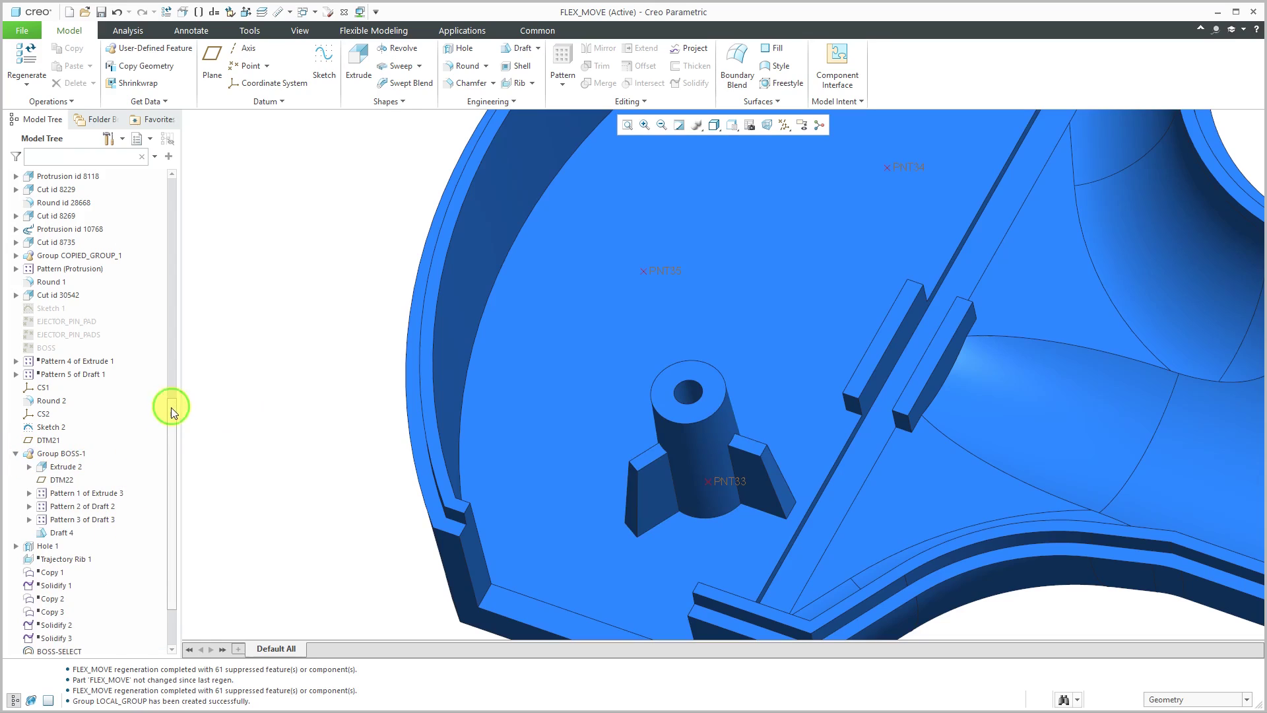
{"action": "left_click_drag", "start_coordinate": [170, 406], "coordinate": [170, 447]}
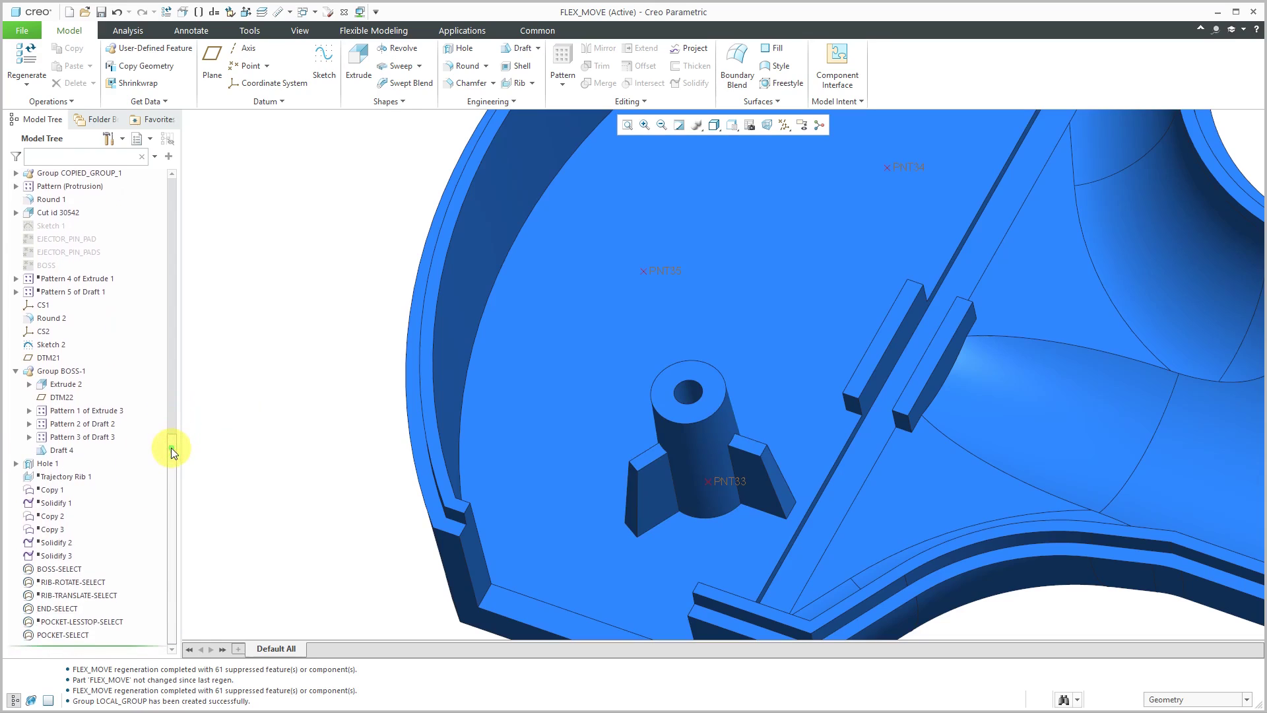
{"action": "left_click", "coordinate": [48, 468]}
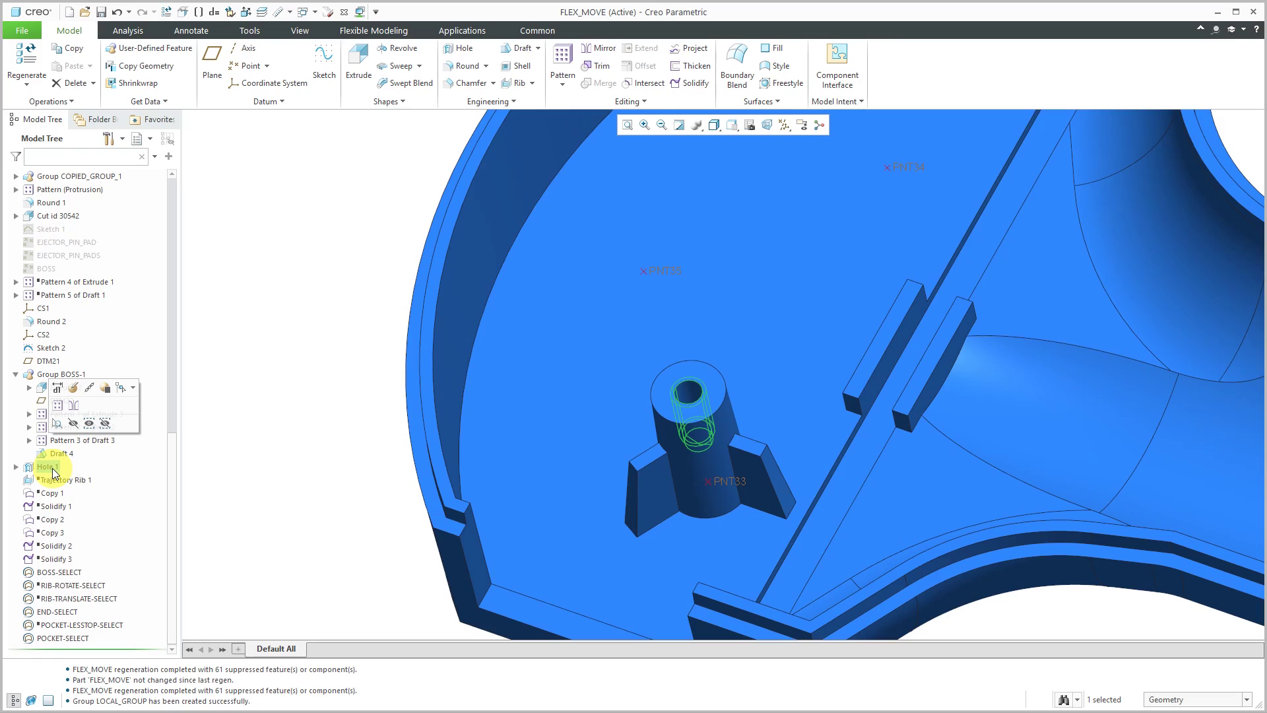
{"action": "left_click_drag", "start_coordinate": [53, 473], "coordinate": [64, 448]}
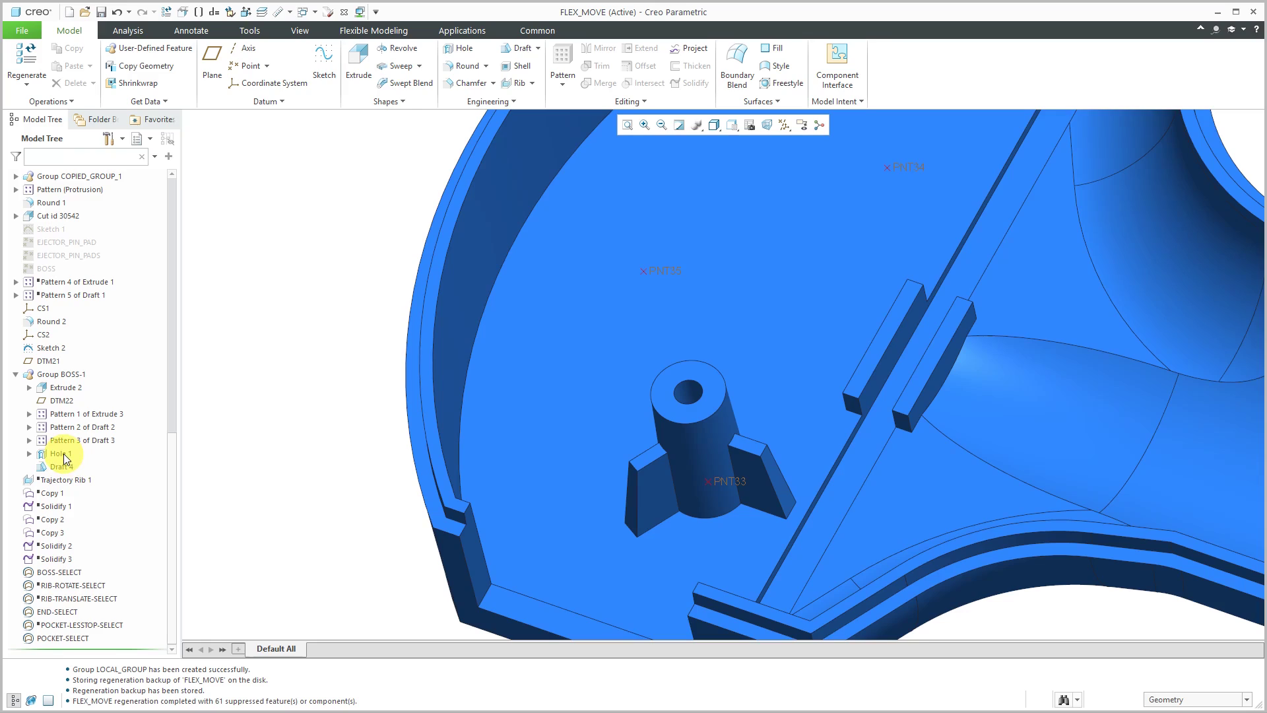
Step: Move DTM22 out of Group BOSS-1 to sit under DTM21, keeping Extrude 2 inside
{"action": "left_click_drag", "start_coordinate": [64, 388], "coordinate": [62, 367]}
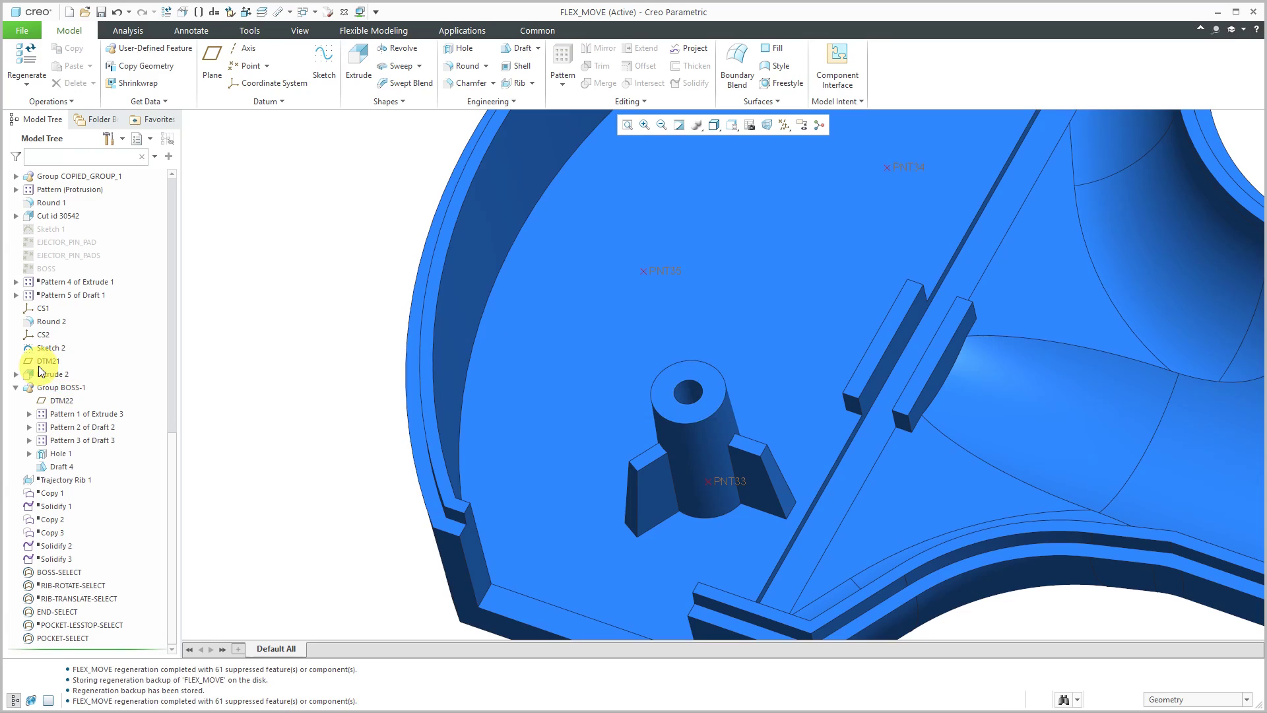
{"action": "left_click_drag", "start_coordinate": [44, 373], "coordinate": [58, 401]}
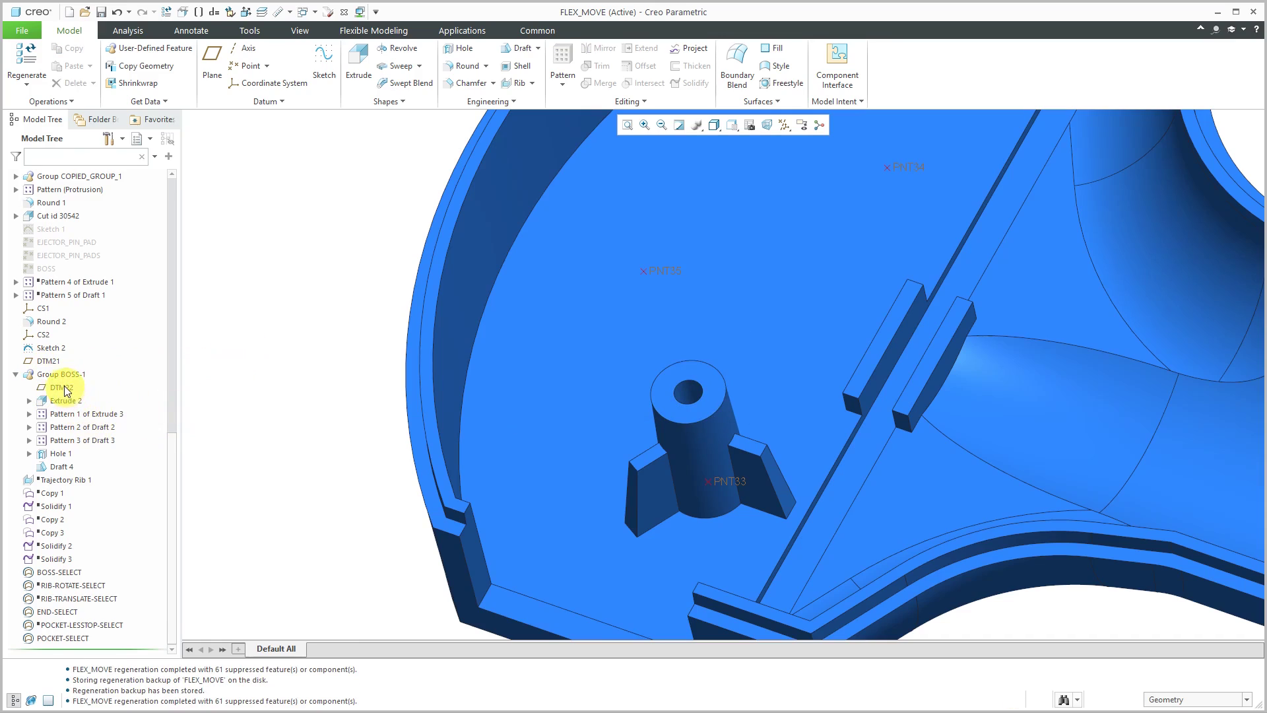
{"action": "left_click_drag", "start_coordinate": [65, 391], "coordinate": [65, 364]}
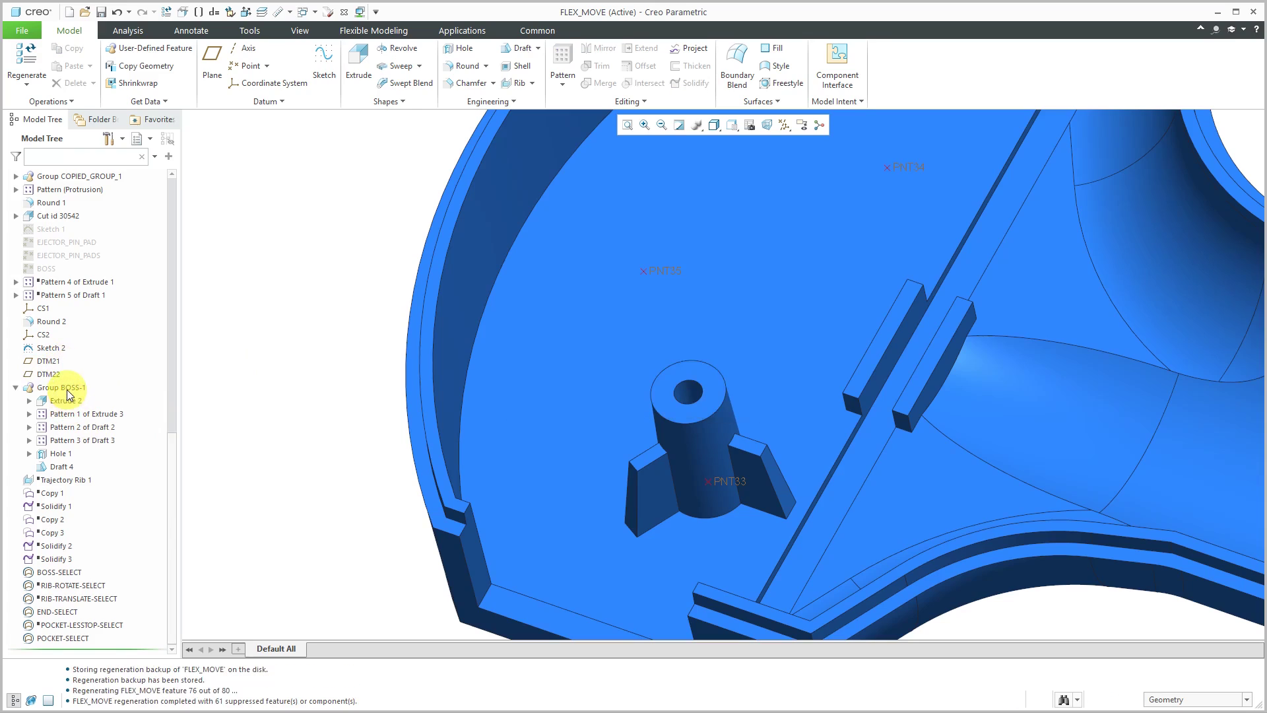
{"action": "left_click", "coordinate": [66, 388]}
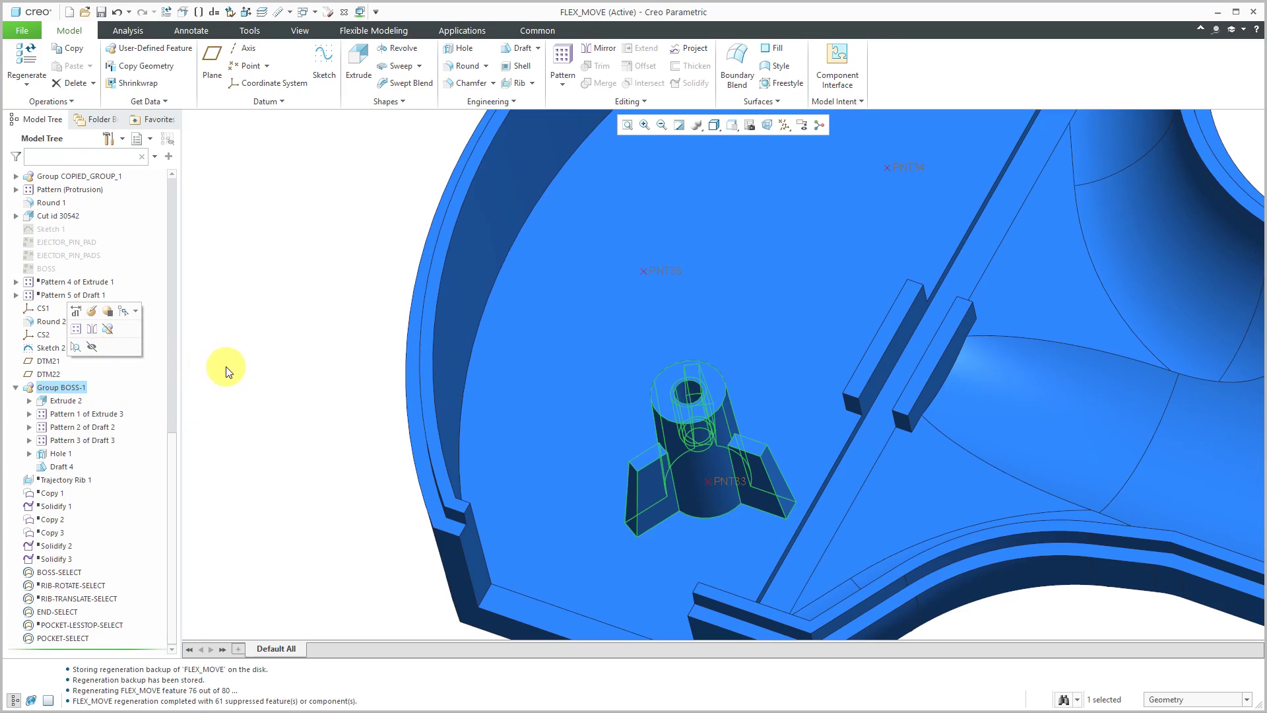
Step: Suppress Group BOSS-1 to hide the boss, then resume it to restore the boss and ribs
{"action": "right_click", "coordinate": [226, 372]}
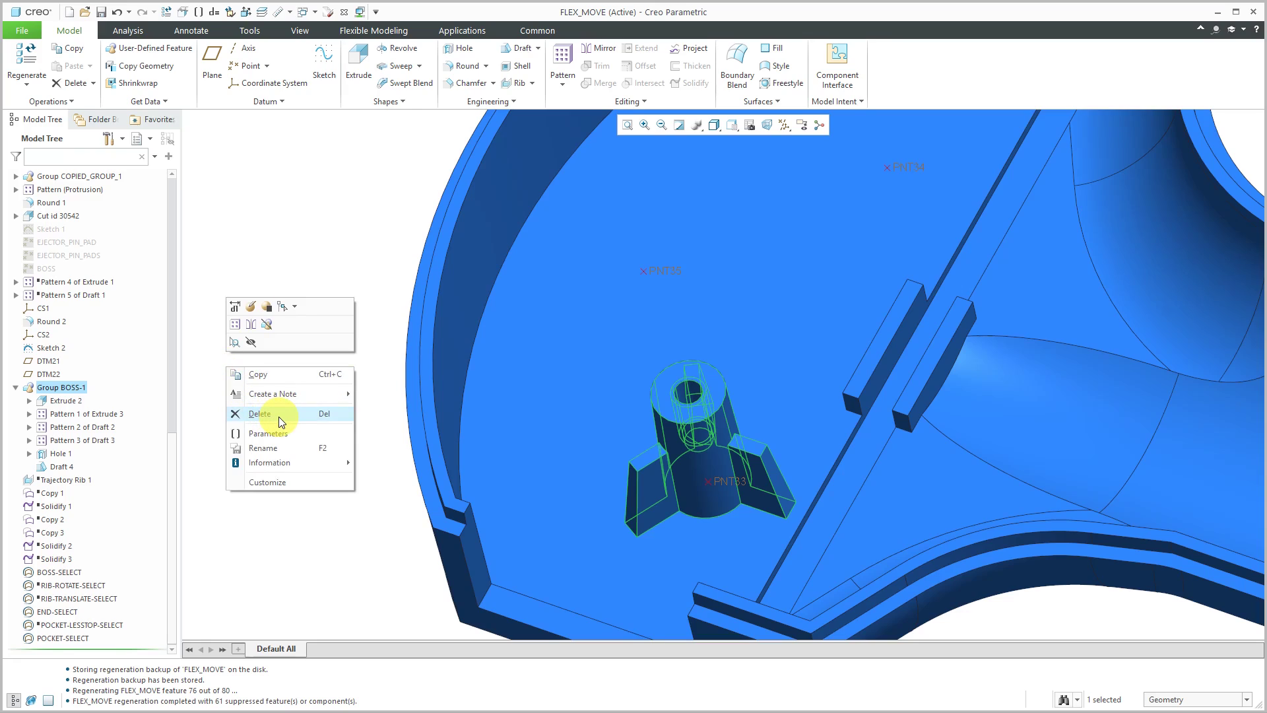
{"action": "left_click", "coordinate": [267, 309]}
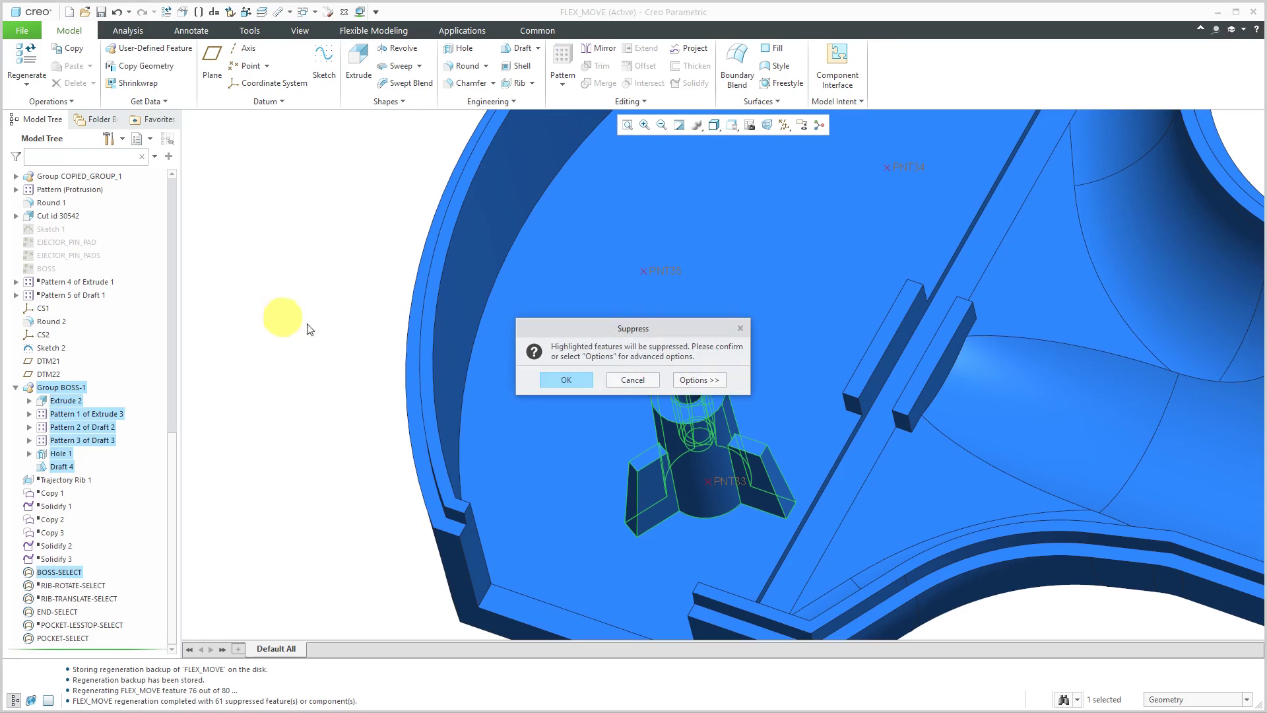
{"action": "left_click", "coordinate": [558, 381]}
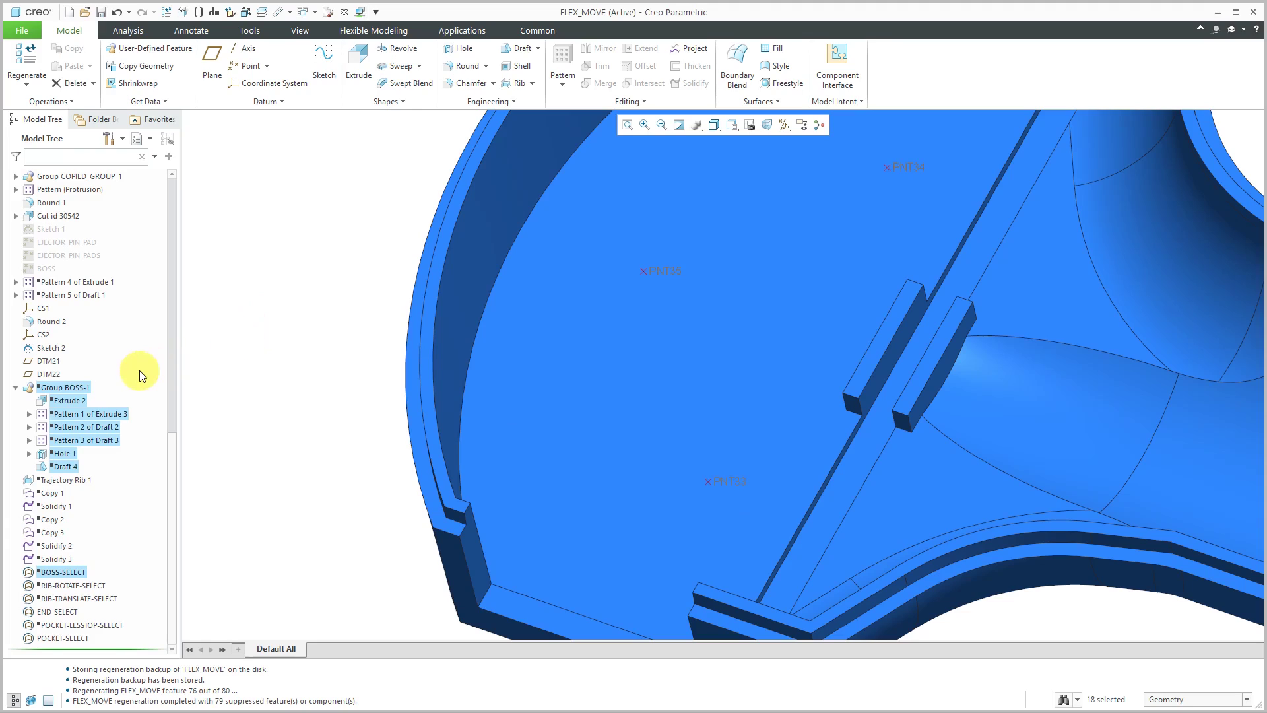
{"action": "right_click", "coordinate": [82, 388]}
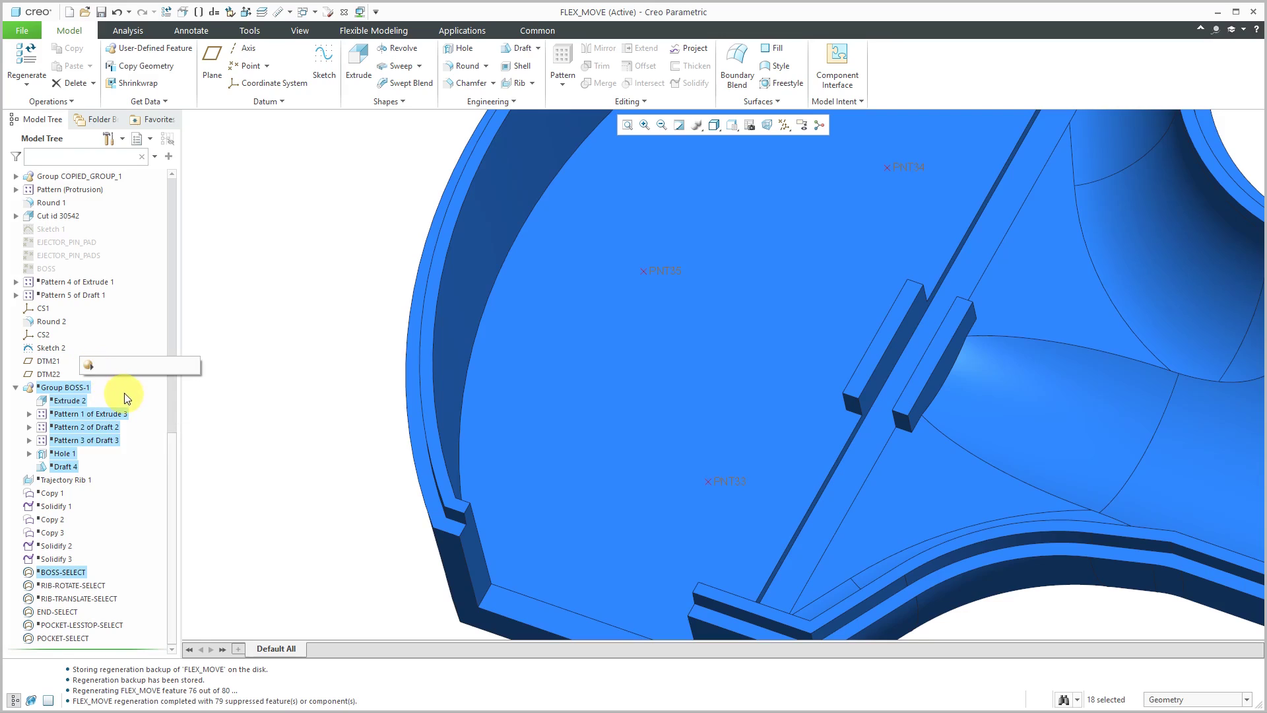
{"action": "left_click", "coordinate": [90, 365]}
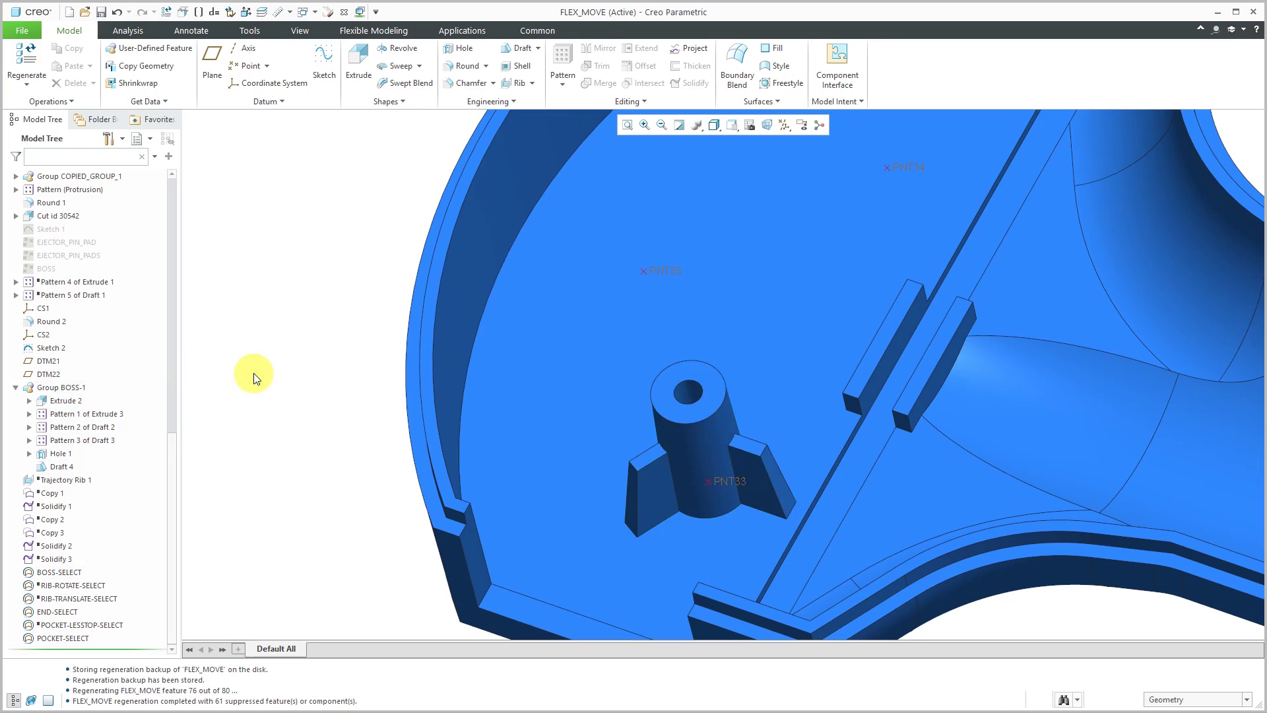
Step: Point-pattern Group BOSS-1 on the Sketch 2 points, then expand Pattern 6 of BOSS-1
{"action": "scroll", "coordinate": [280, 508], "scroll_direction": "down", "scroll_amount": 2}
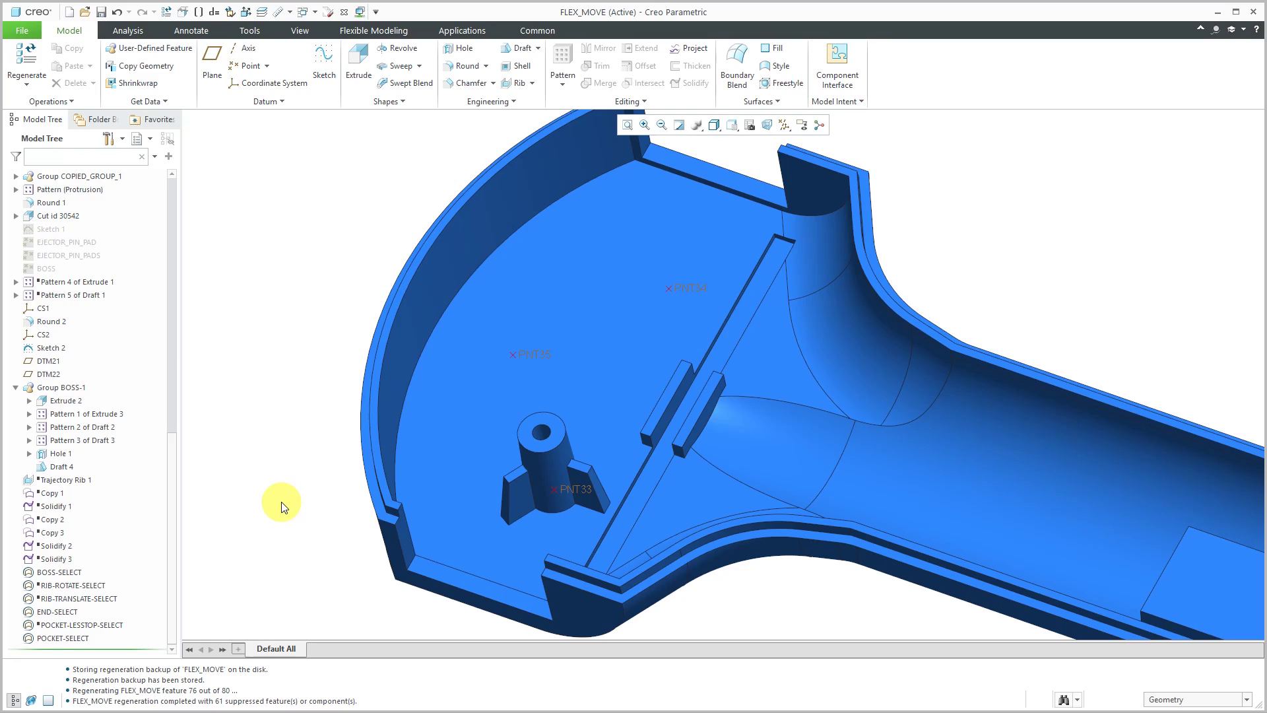
{"action": "left_click", "coordinate": [73, 388]}
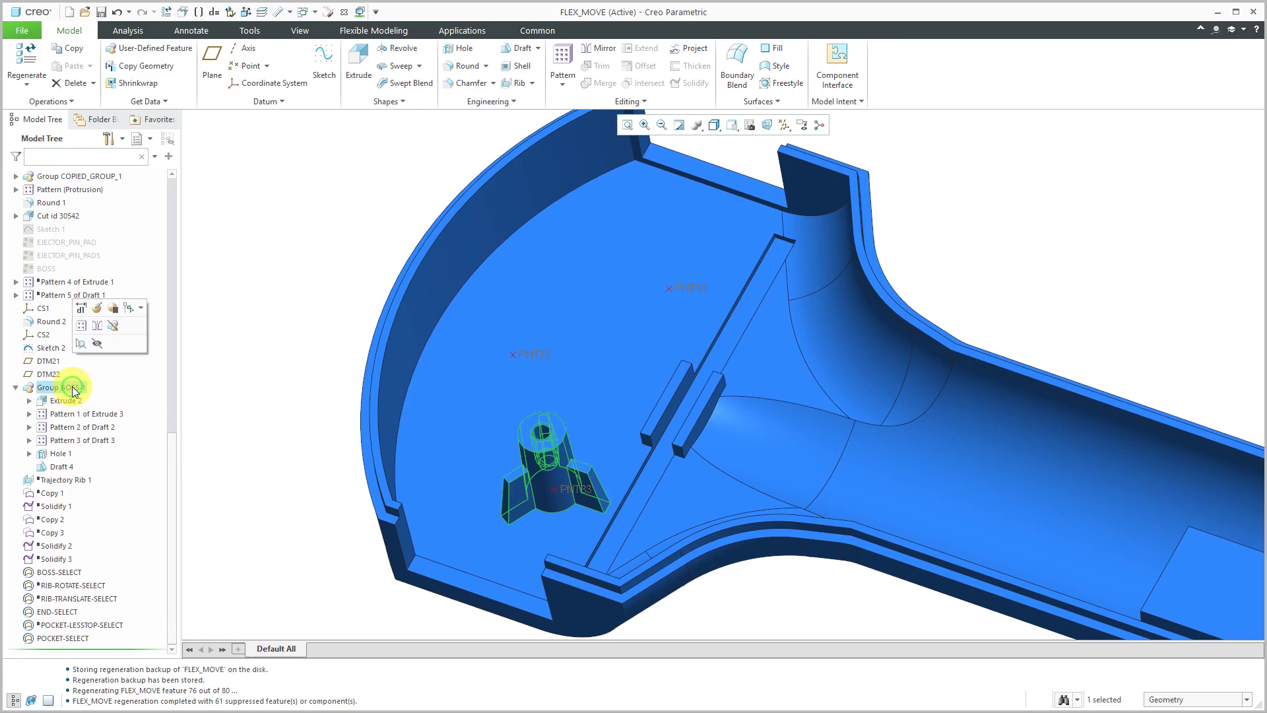
{"action": "left_click", "coordinate": [84, 330]}
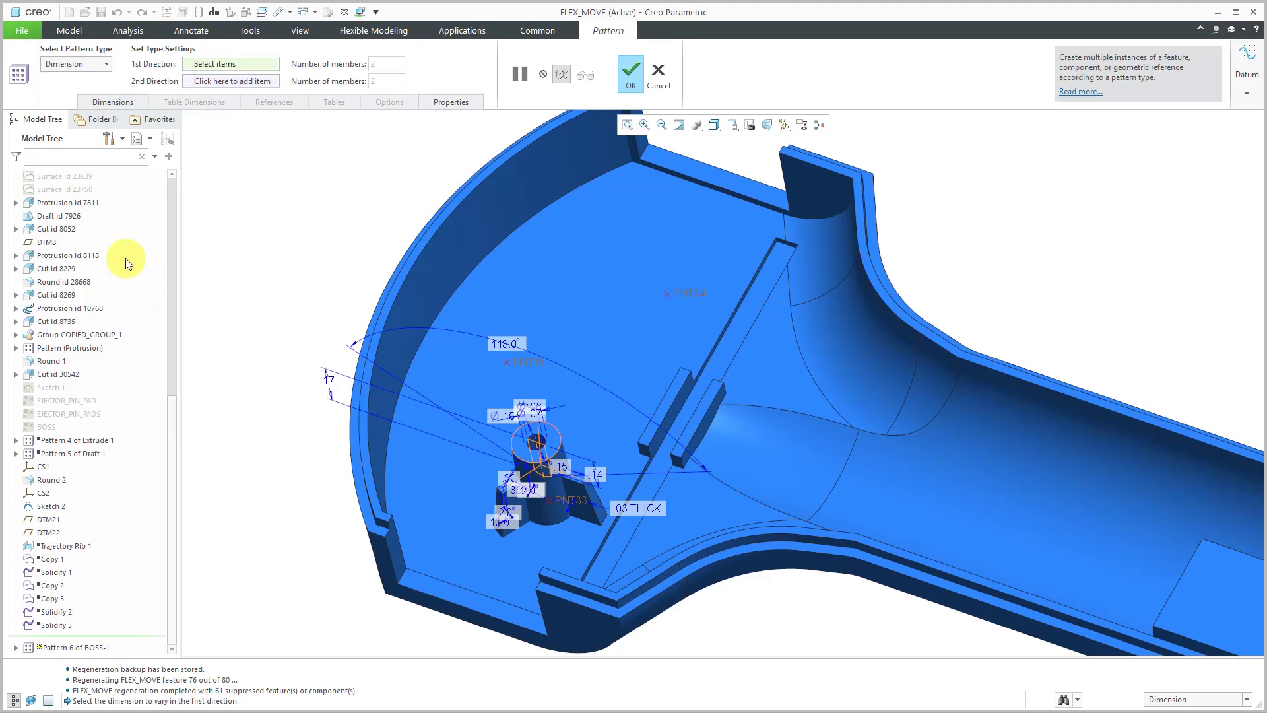
{"action": "left_click", "coordinate": [106, 64]}
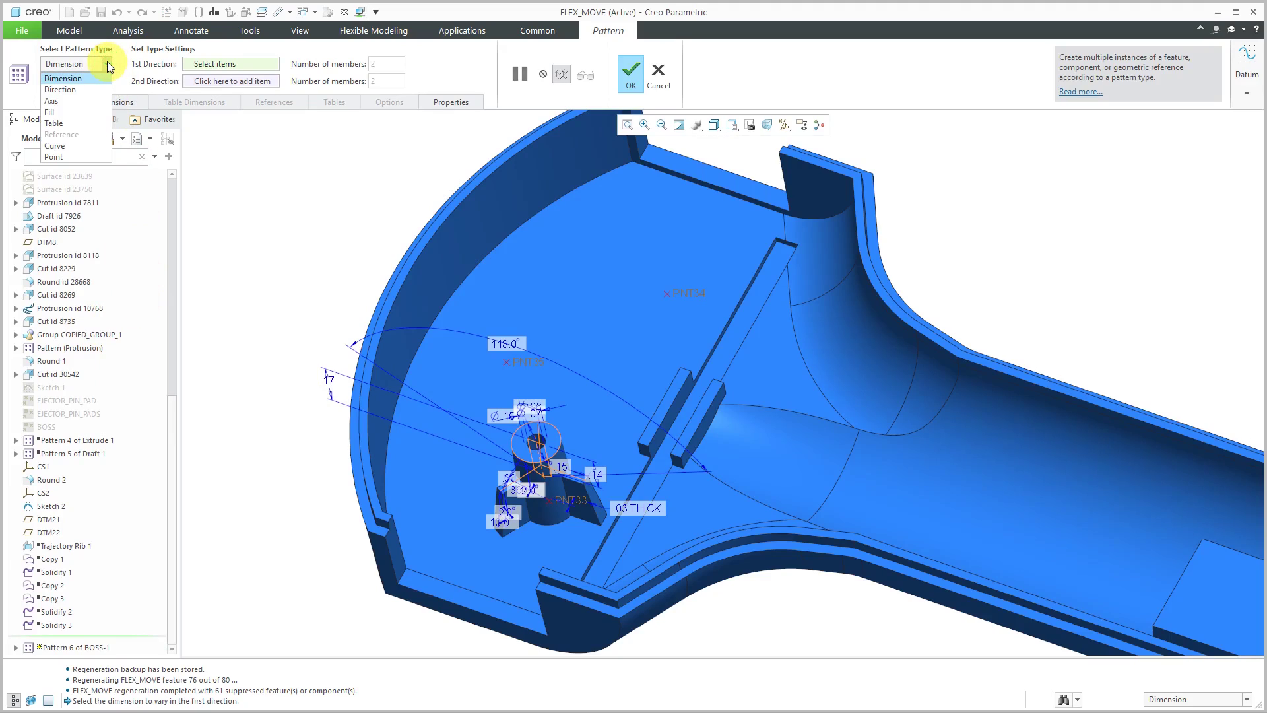
{"action": "left_click", "coordinate": [83, 158]}
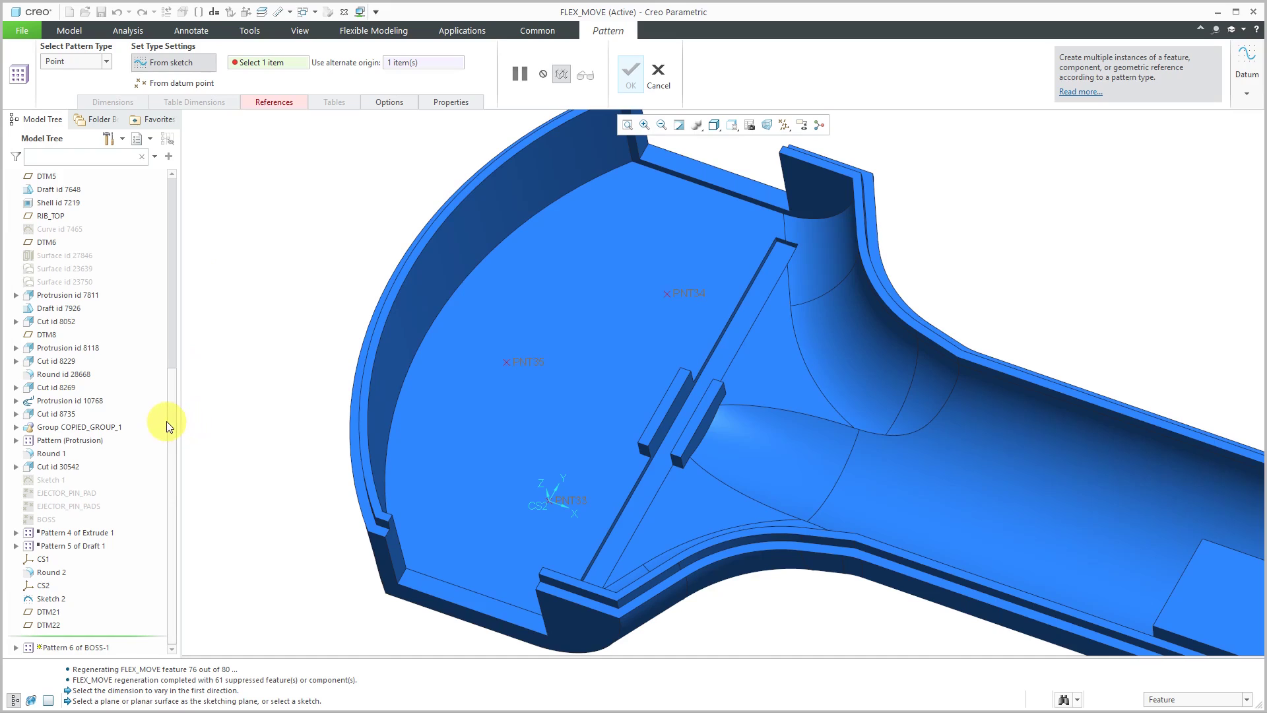
{"action": "left_click", "coordinate": [50, 597]}
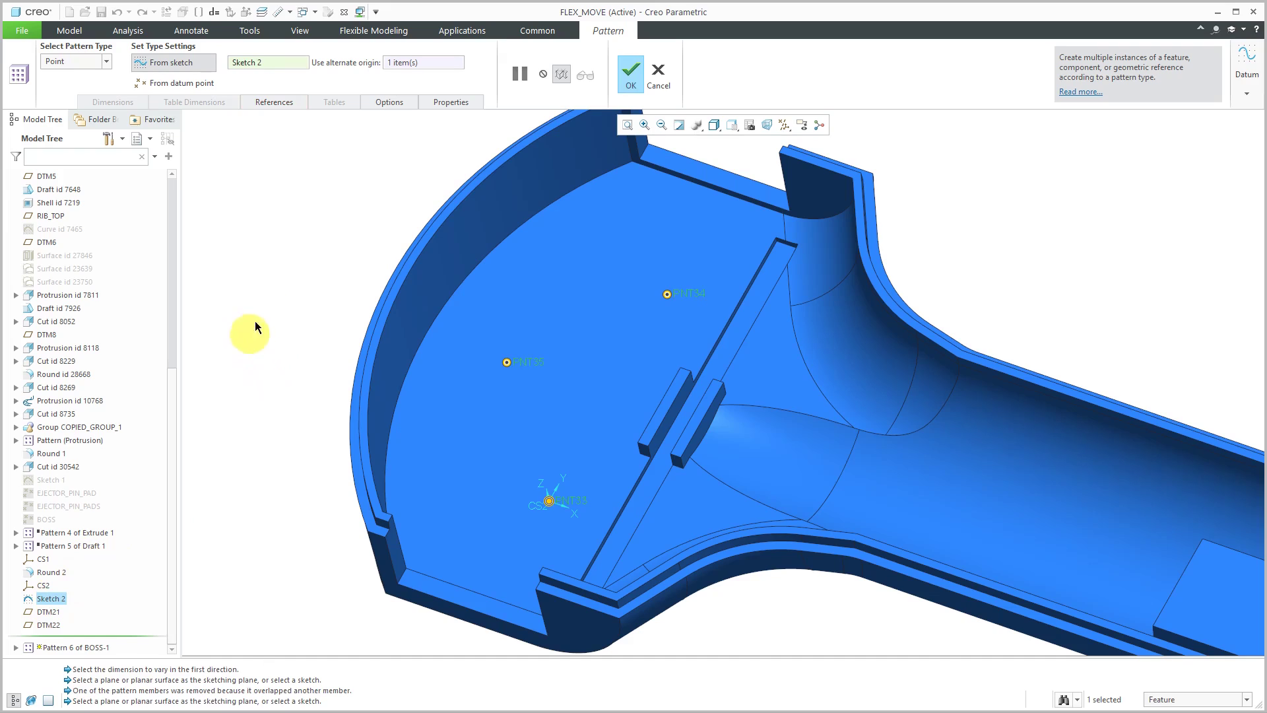
{"action": "left_click", "coordinate": [629, 77]}
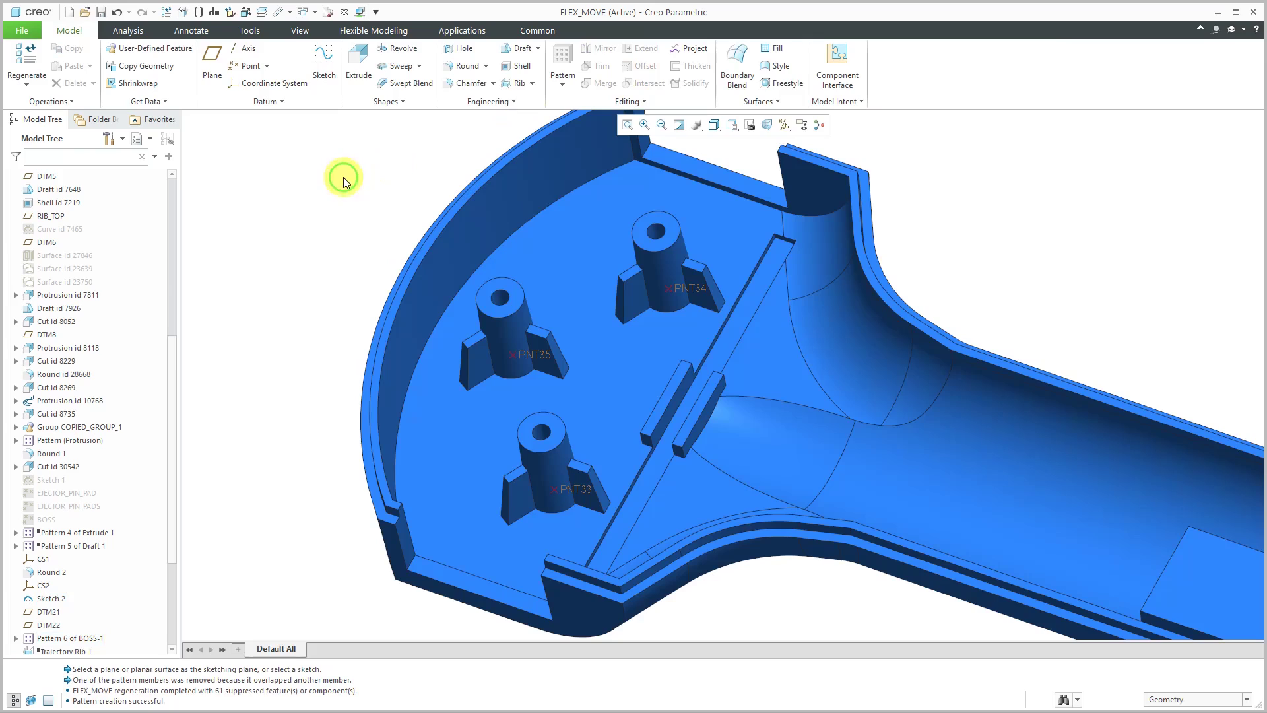
{"action": "scroll", "coordinate": [101, 439], "scroll_direction": "down", "scroll_amount": 4}
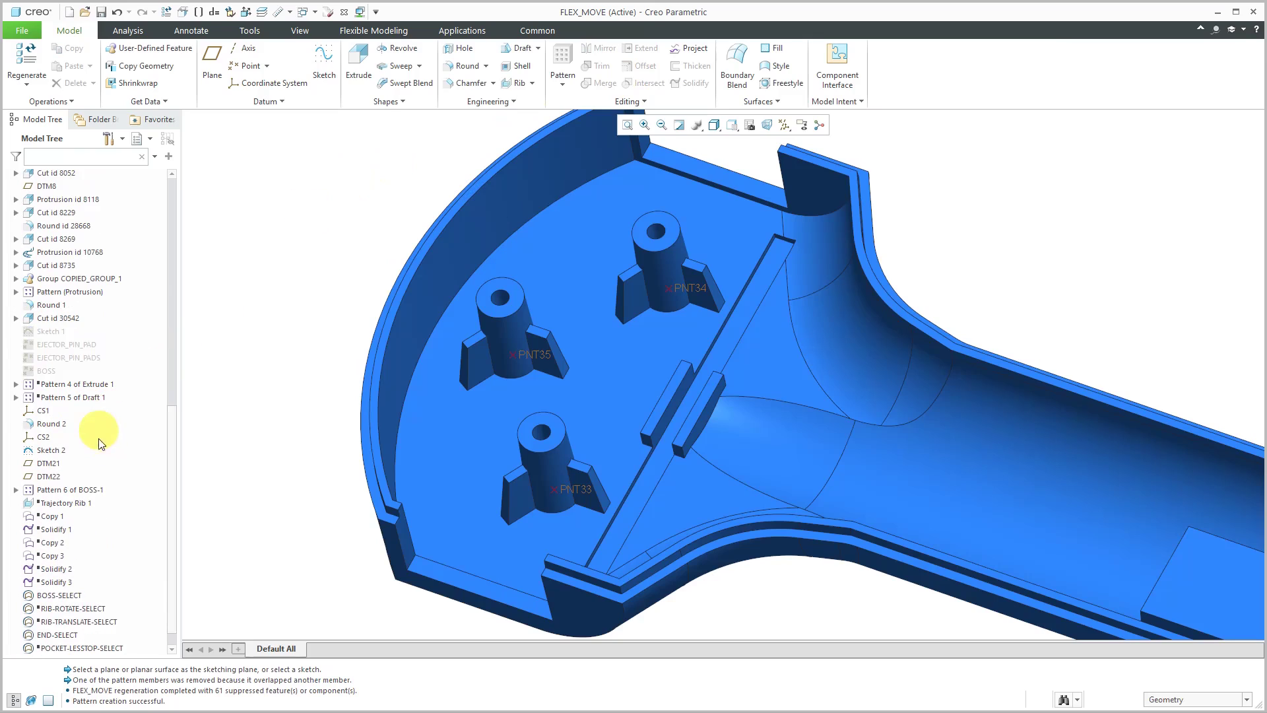
{"action": "left_click", "coordinate": [16, 490]}
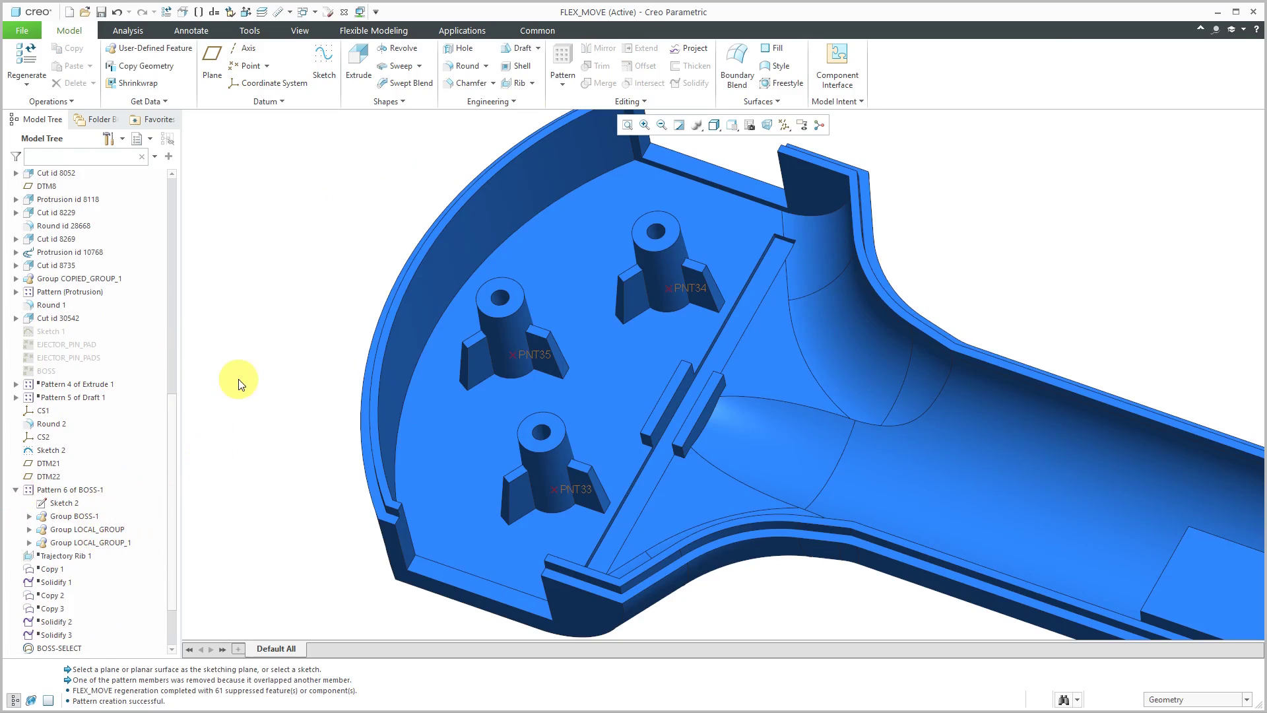
Step: In PLATE-ASSY, insert the fastener.gph user-defined feature and accept its insert options
{"action": "key", "text": "alt+Tab"}
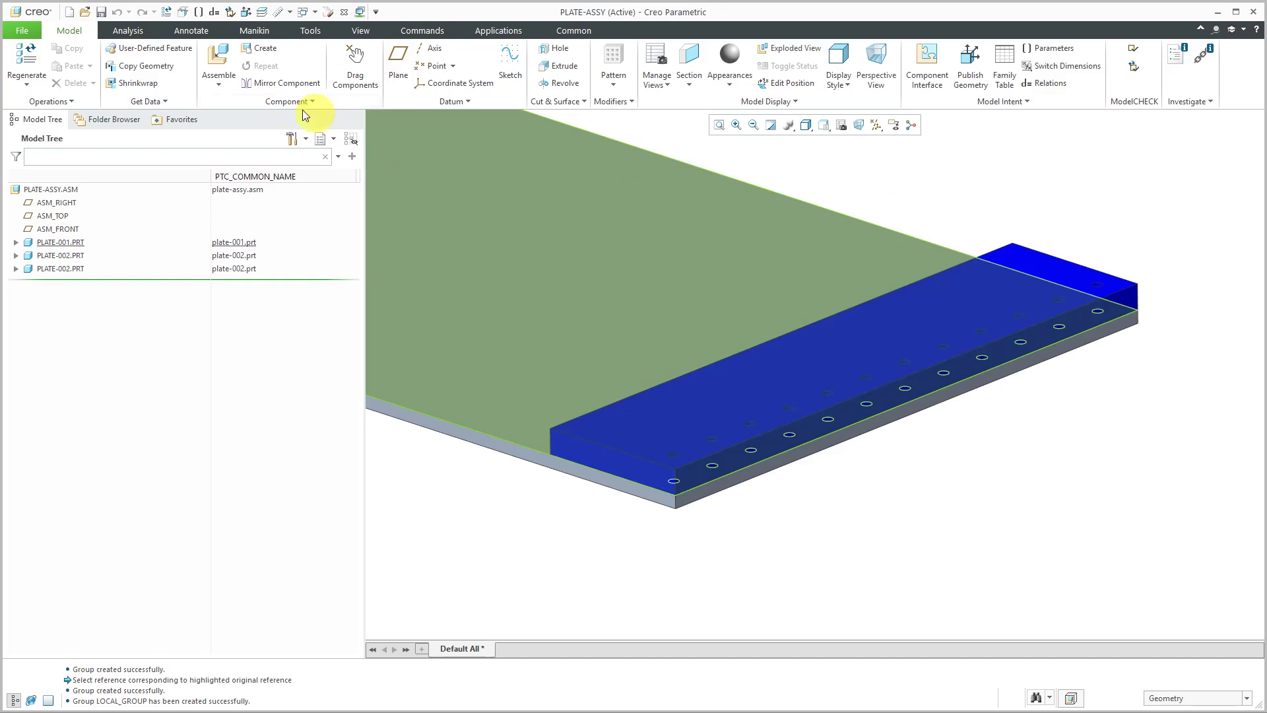
{"action": "left_click", "coordinate": [169, 49]}
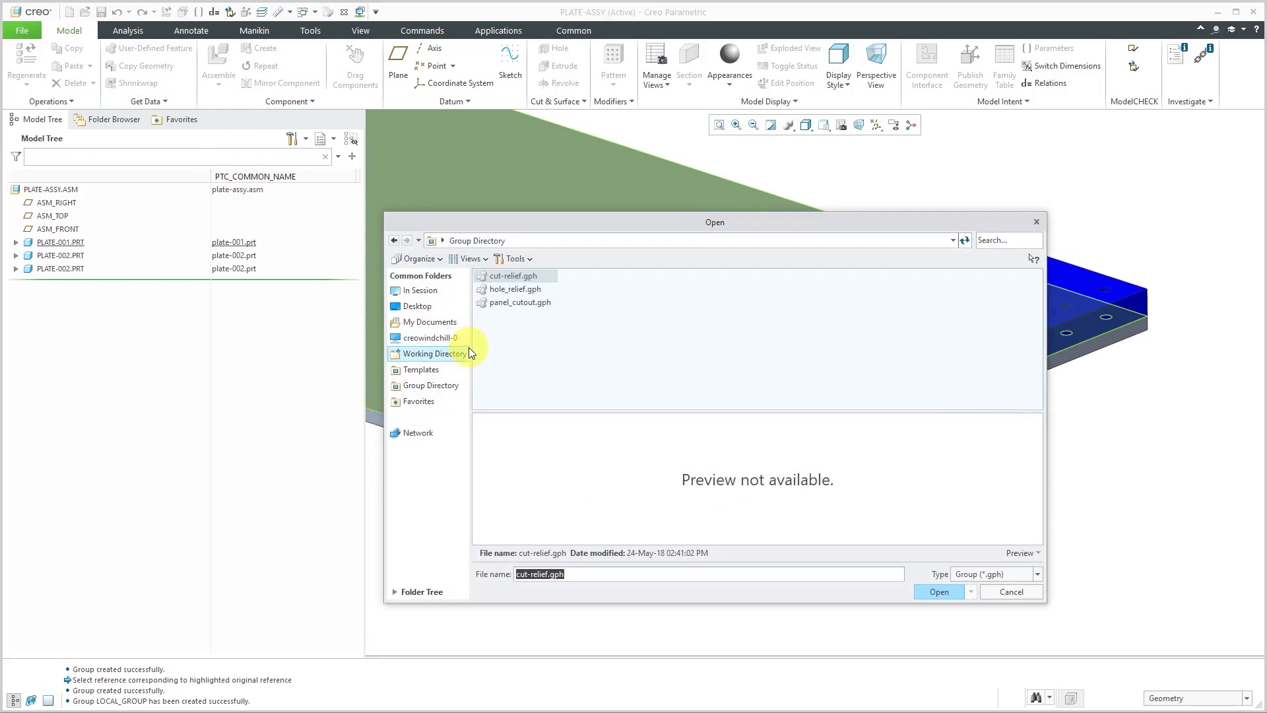
{"action": "left_click", "coordinate": [466, 353]}
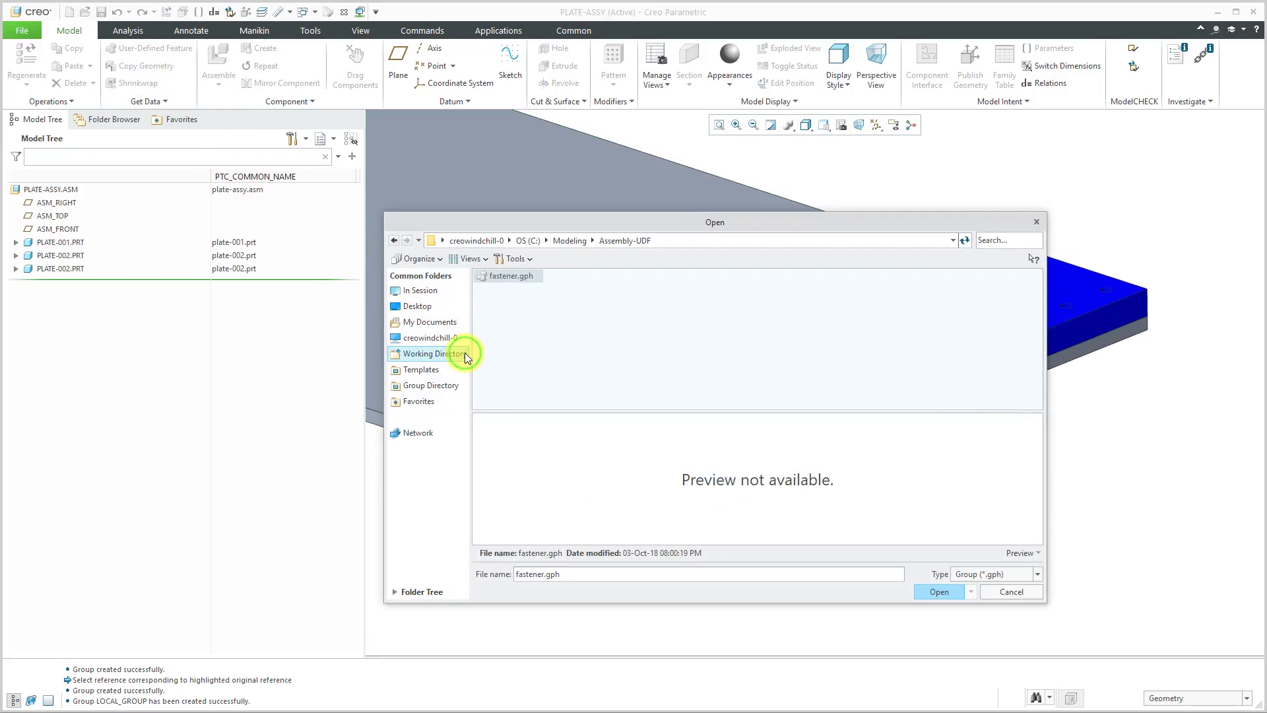
{"action": "double_click", "coordinate": [506, 279]}
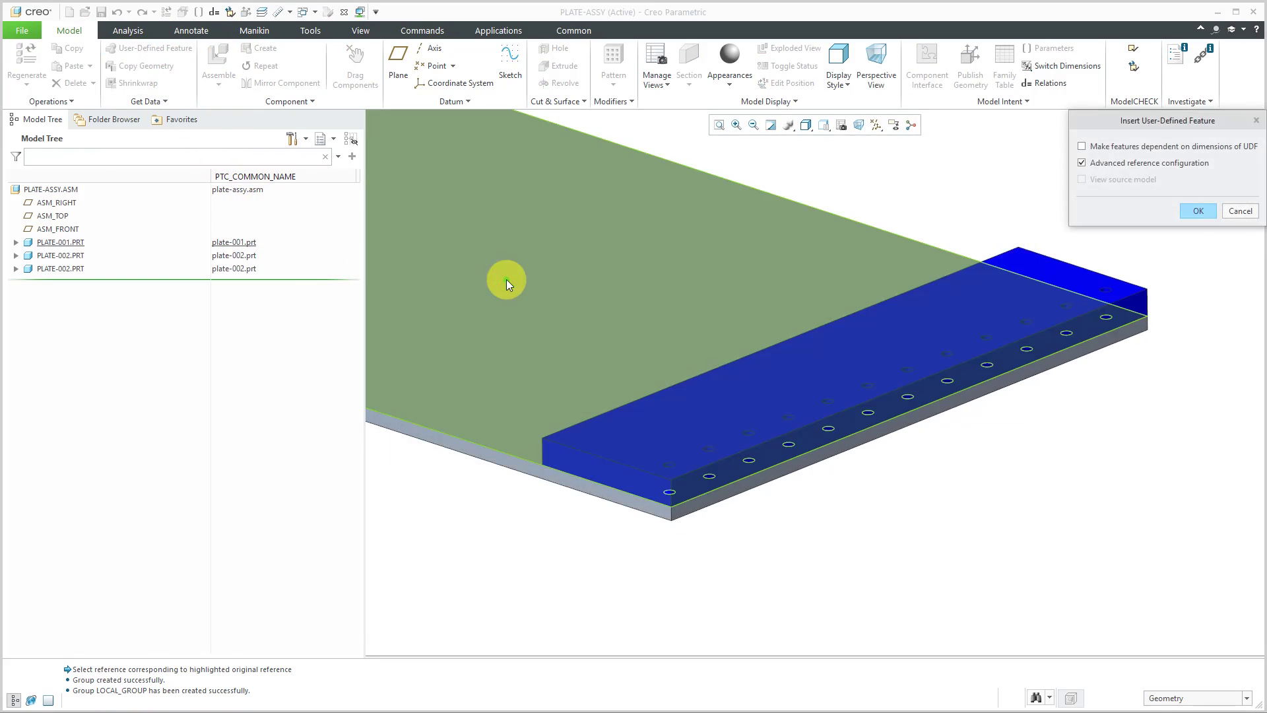
{"action": "left_click", "coordinate": [1197, 210]}
Step: Place it using the plate's top surface, corner-hole surface and bottom surface as references
{"action": "left_click", "coordinate": [674, 437]}
{"action": "scroll", "coordinate": [670, 448], "scroll_direction": "down", "scroll_amount": 5}
{"action": "left_click", "coordinate": [679, 452]}
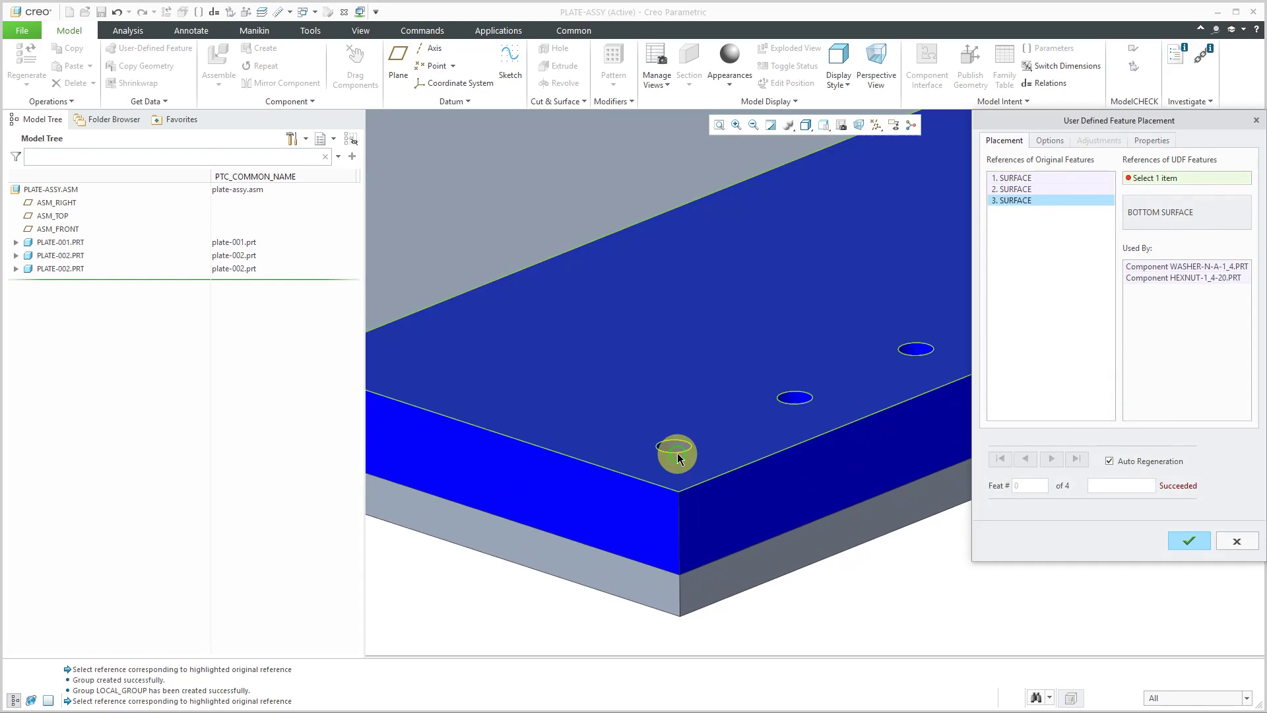
{"action": "mouse_move", "coordinate": [674, 453]}
{"action": "middle_mouse_down"}
{"action": "mouse_move", "coordinate": [673, 512]}
{"action": "mouse_move", "coordinate": [675, 455]}
{"action": "middle_mouse_up"}
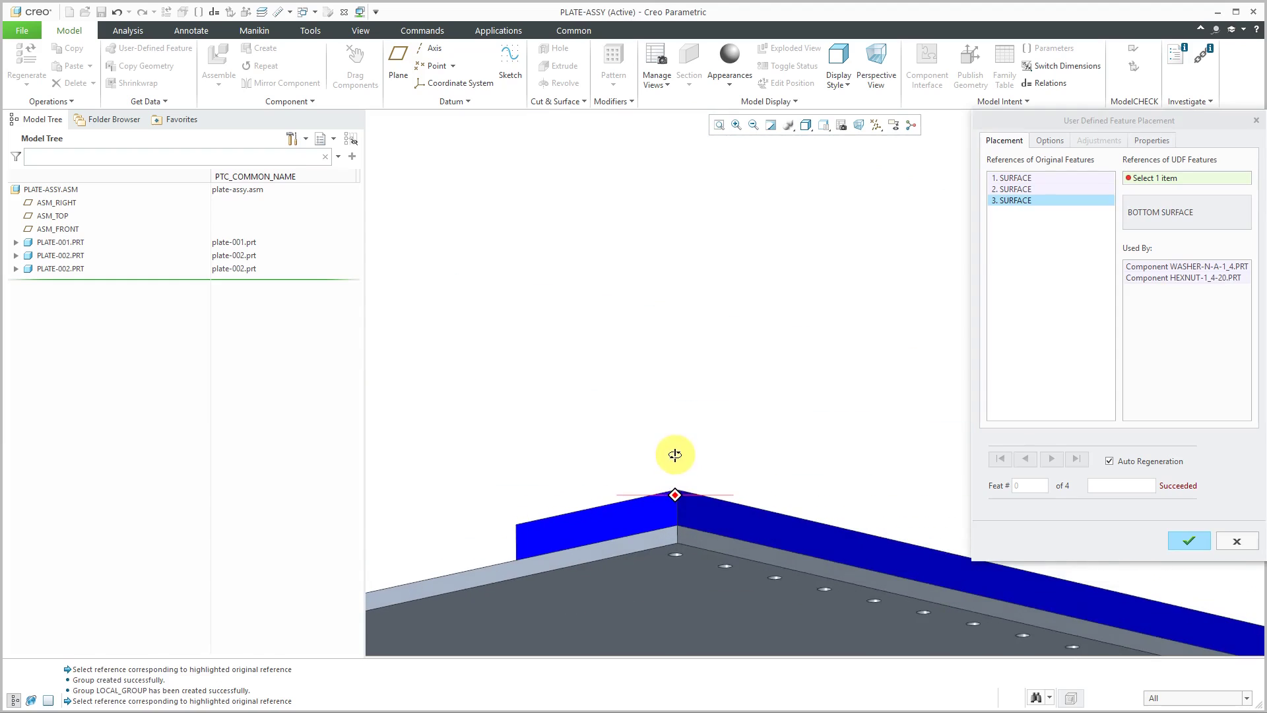
{"action": "left_click", "coordinate": [679, 580]}
{"action": "left_click", "coordinate": [1196, 541]}
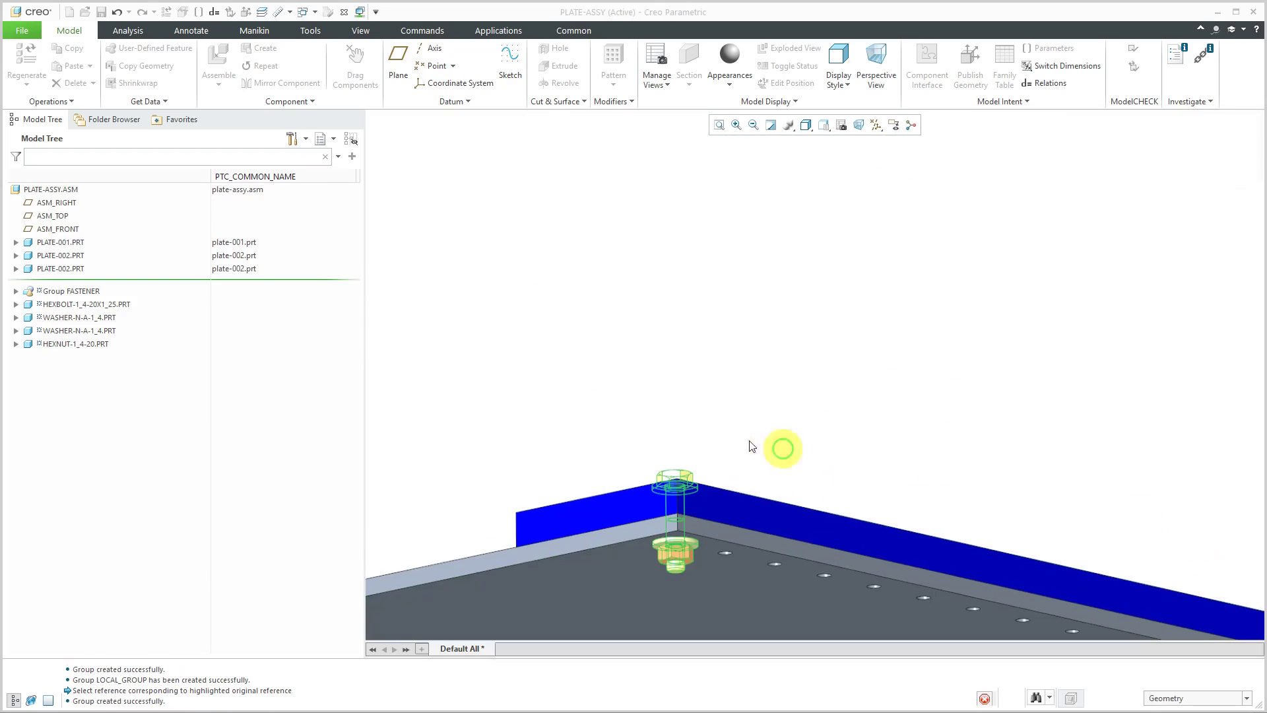
{"action": "scroll", "coordinate": [600, 325], "scroll_direction": "up", "scroll_amount": 5}
{"action": "middle_click_drag", "start_coordinate": [746, 374], "coordinate": [640, 438]}
{"action": "scroll", "coordinate": [1141, 422], "scroll_direction": "down", "scroll_amount": 3}
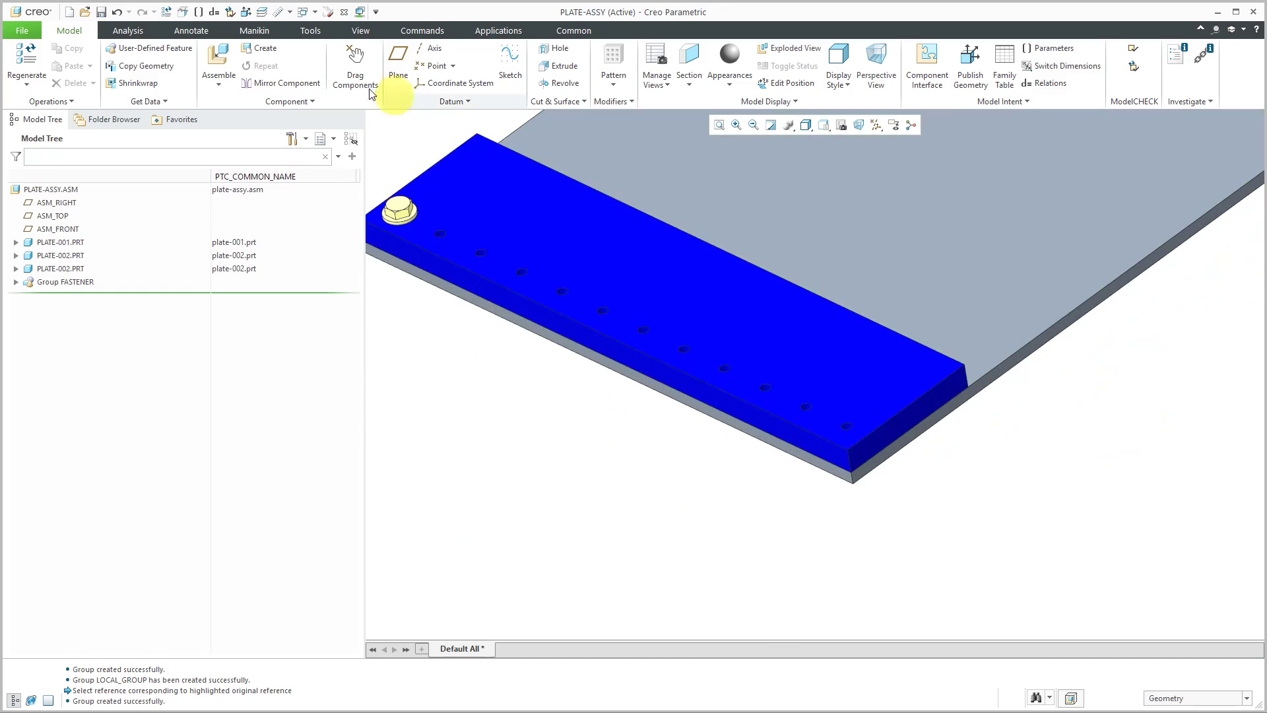
Step: Insert fastener.gph again as a second user-defined feature, accepting its insert options
{"action": "left_click", "coordinate": [171, 49]}
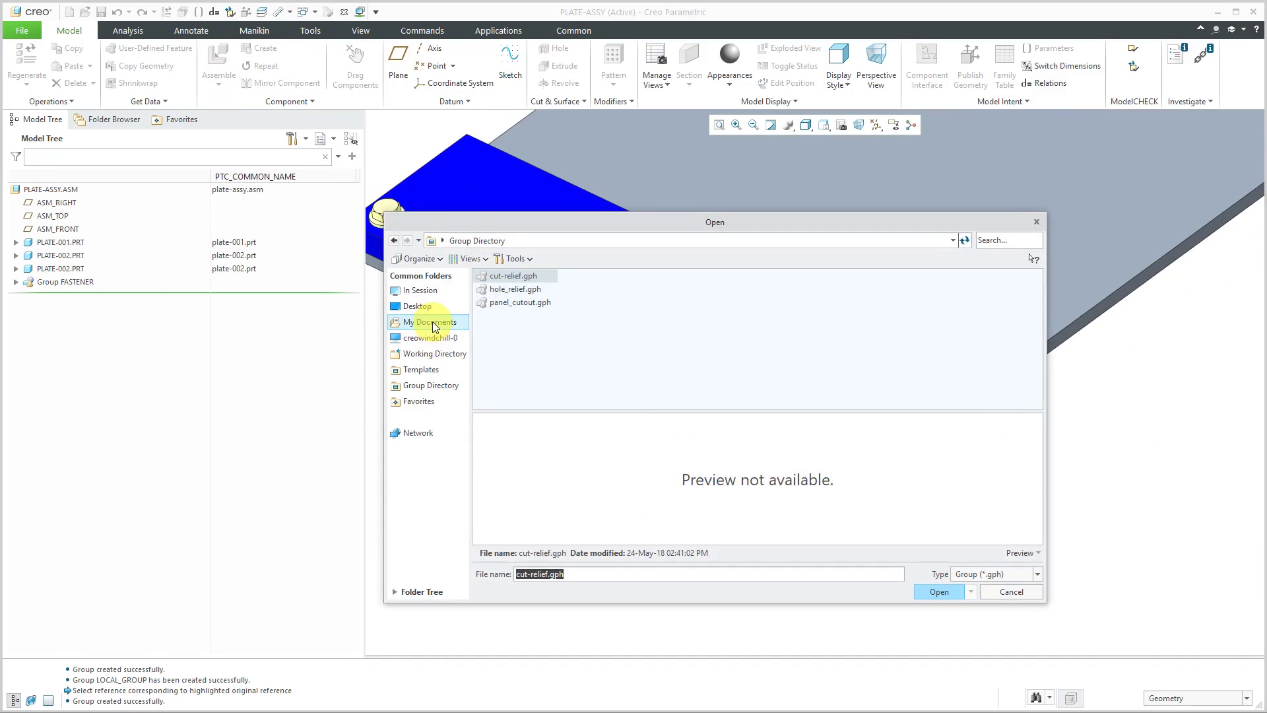
{"action": "left_click", "coordinate": [433, 355]}
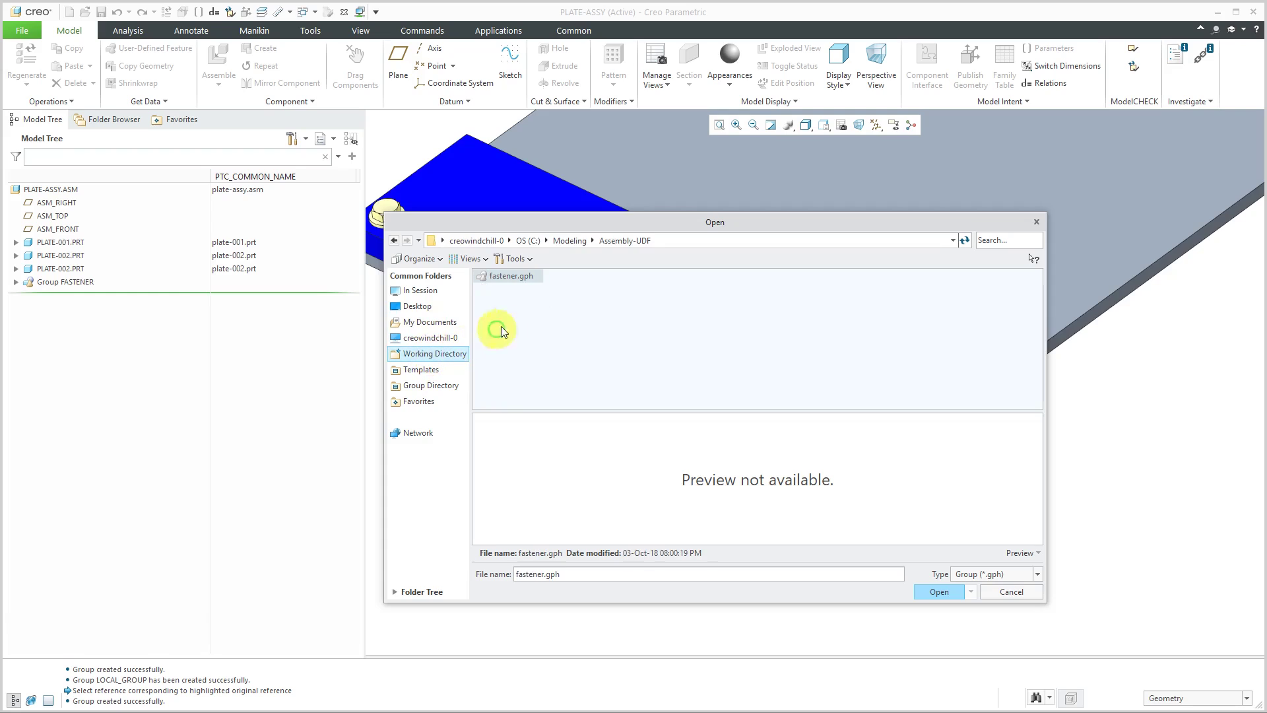
{"action": "double_click", "coordinate": [524, 279]}
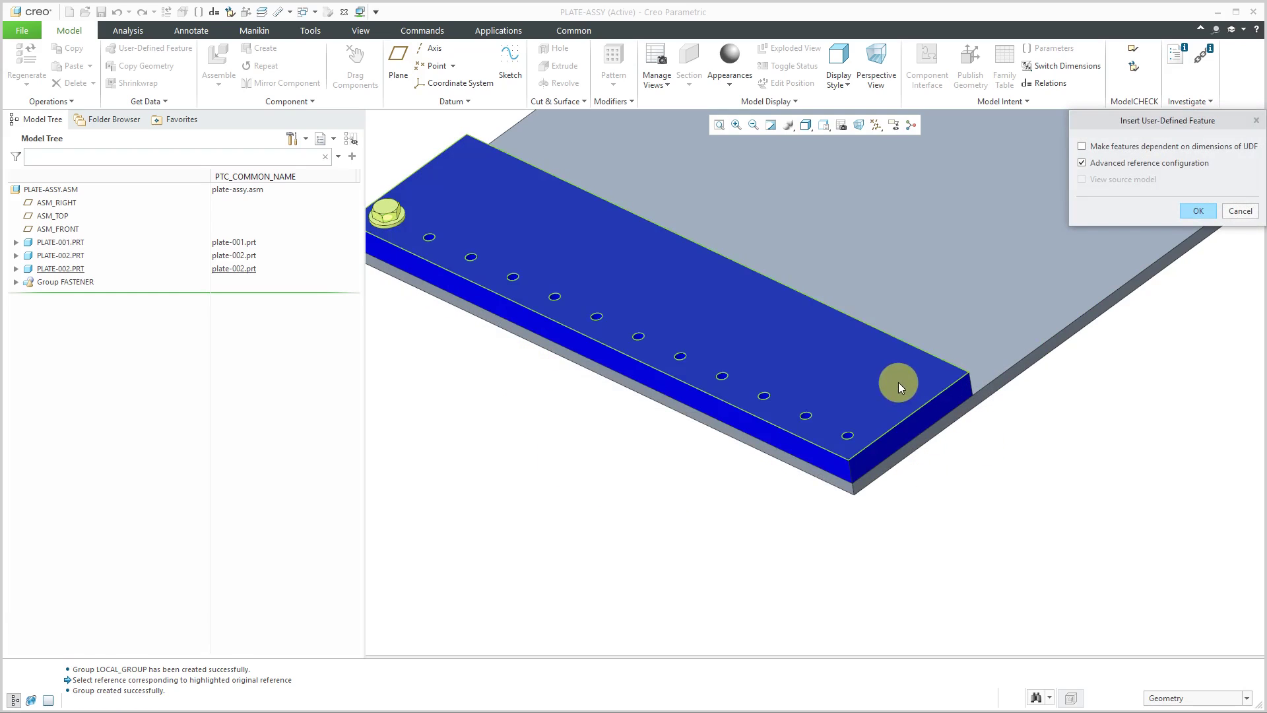
{"action": "left_click", "coordinate": [1198, 211]}
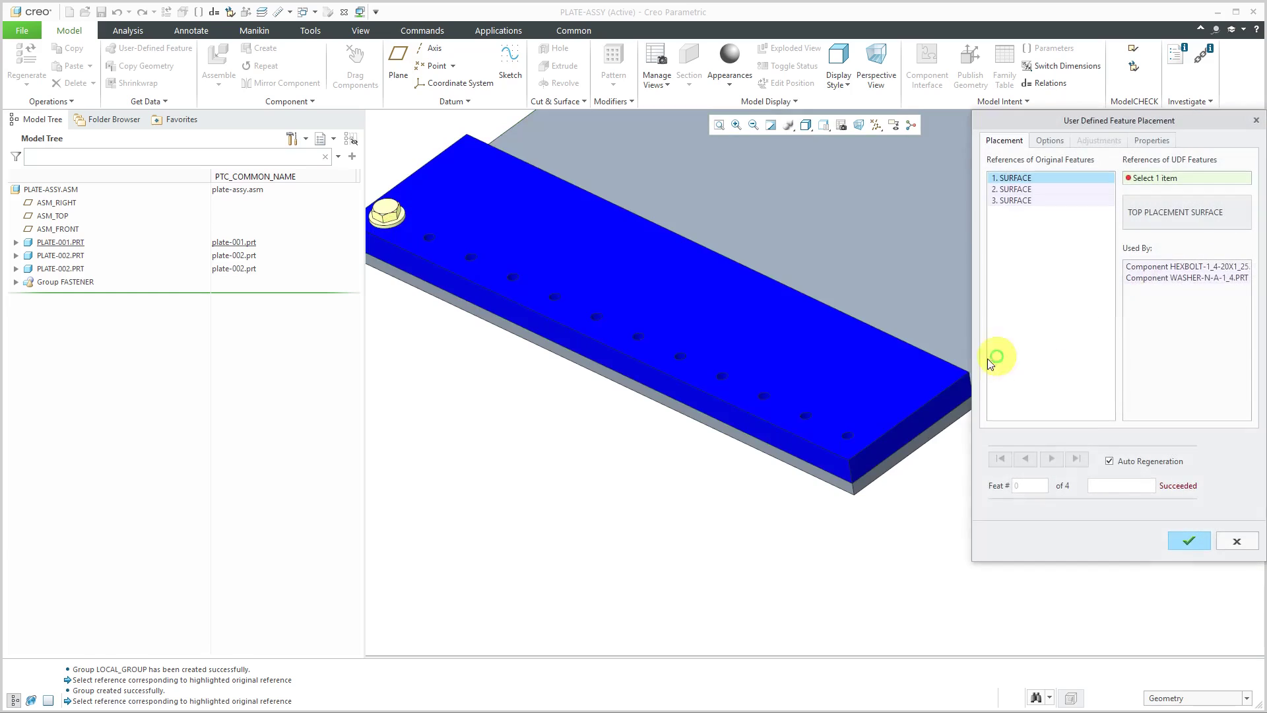
Step: Reference the plate's top surface, far-corner hole and bottom surface to create Group FASTENER_1
{"action": "left_click", "coordinate": [876, 375]}
{"action": "scroll", "coordinate": [863, 405], "scroll_direction": "up", "scroll_amount": 5}
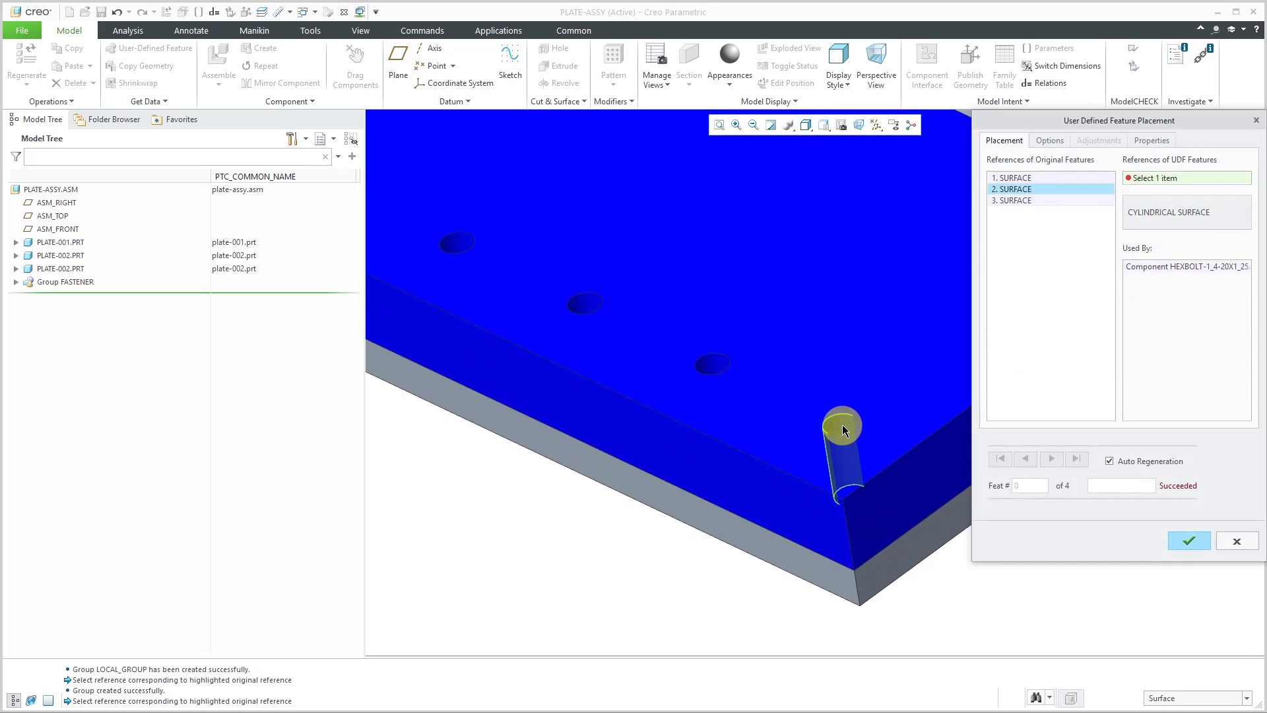
{"action": "left_click", "coordinate": [843, 430]}
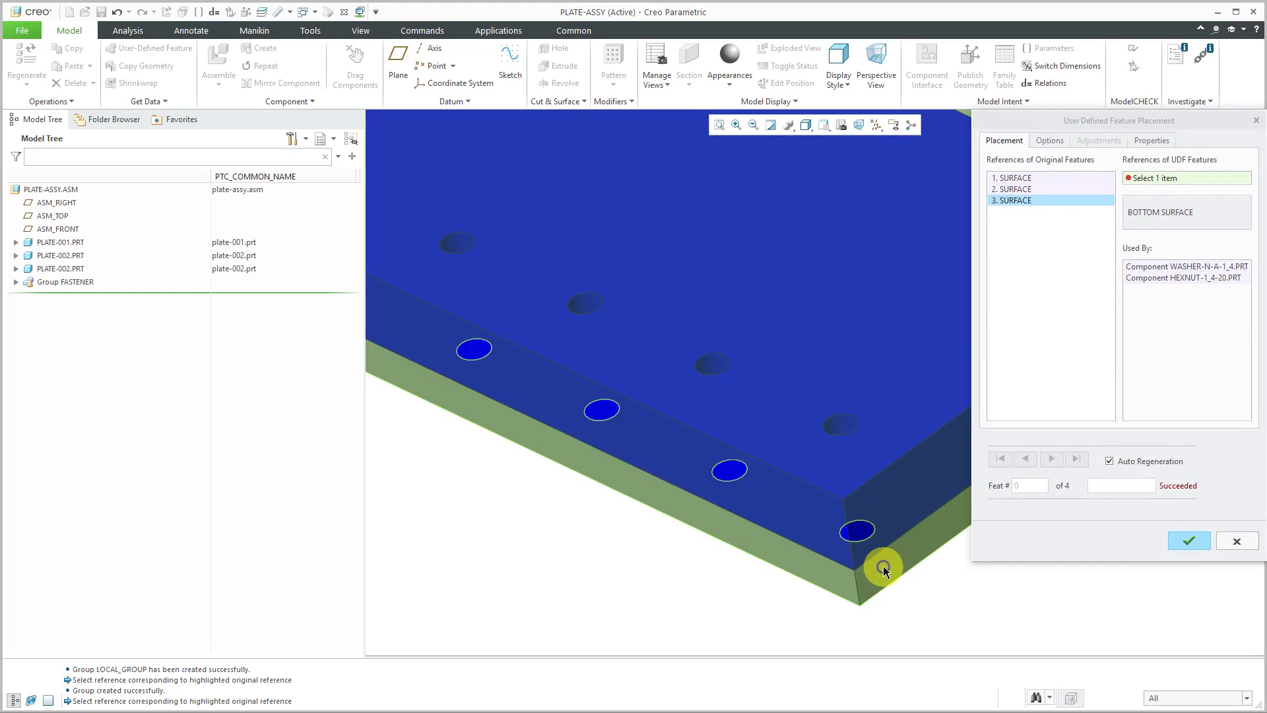
{"action": "left_click", "coordinate": [884, 571]}
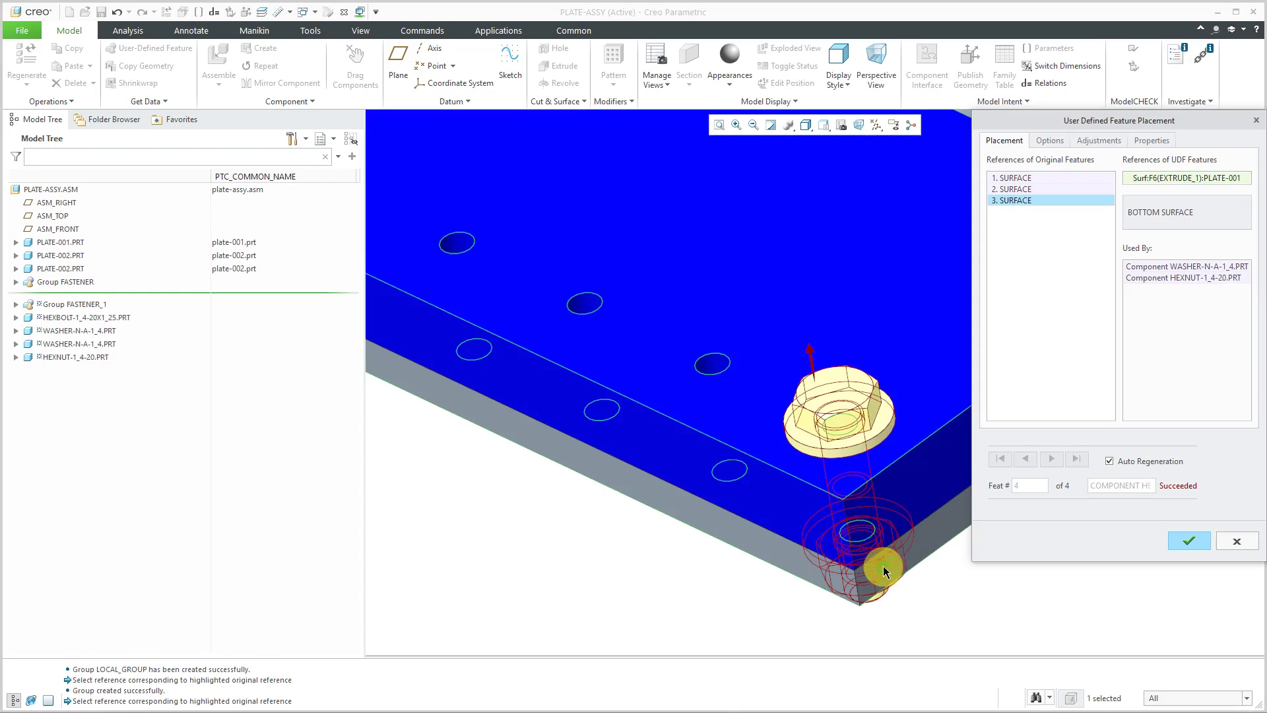
{"action": "left_click", "coordinate": [1189, 541]}
{"action": "left_click", "coordinate": [521, 569]}
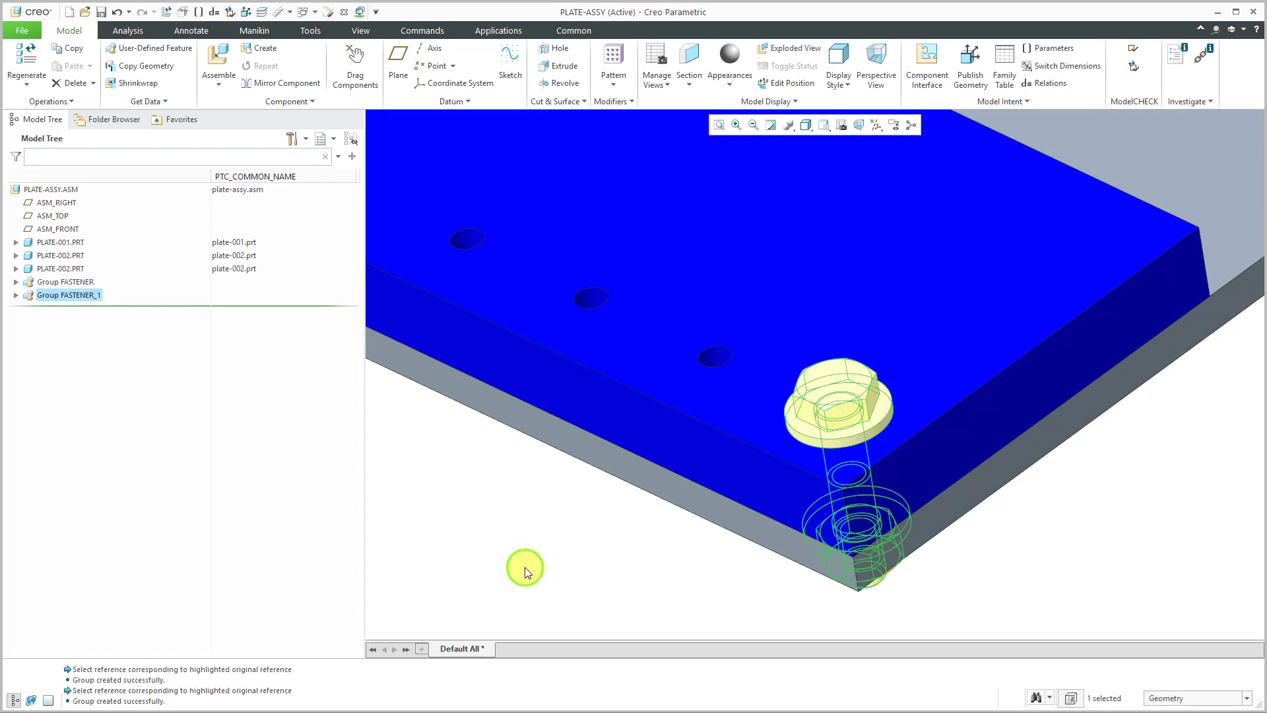
Step: Group FASTENER and FASTENER_1 into LOCAL_GROUP, then expand it to list each fastener's parts
{"action": "left_click", "coordinate": [82, 284]}
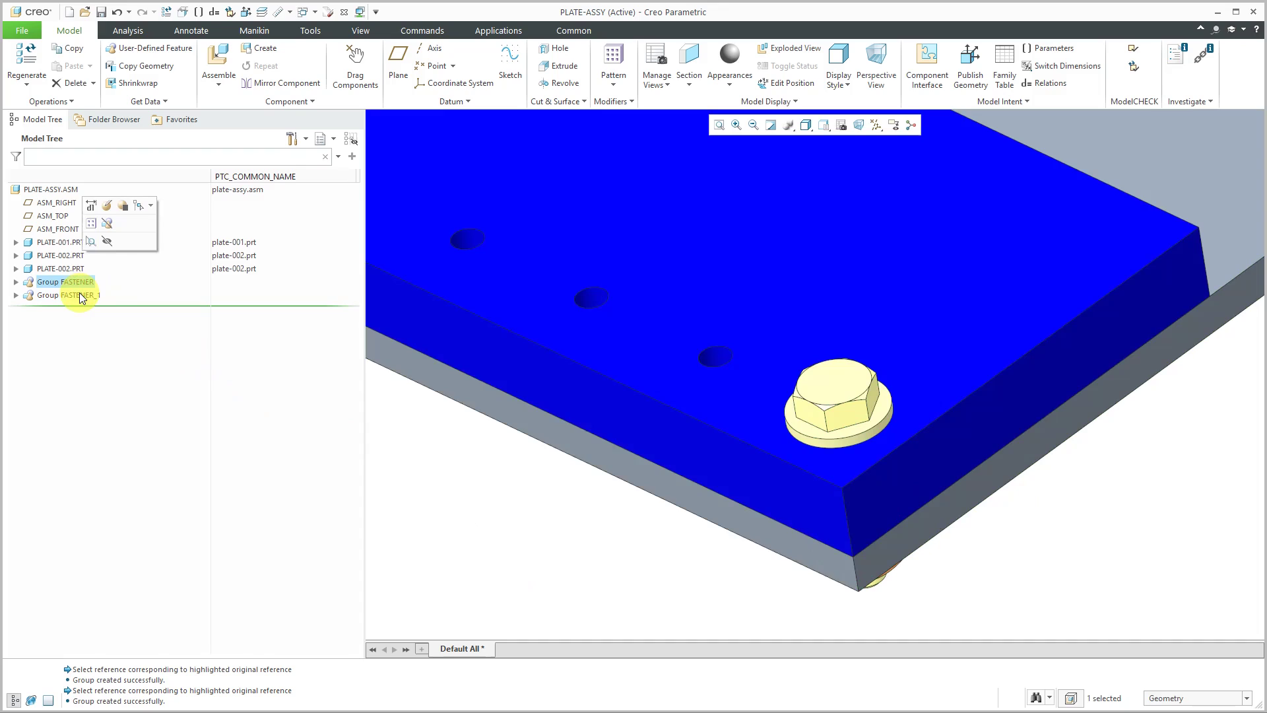
{"action": "left_click", "coordinate": [80, 292], "text": "ctrl"}
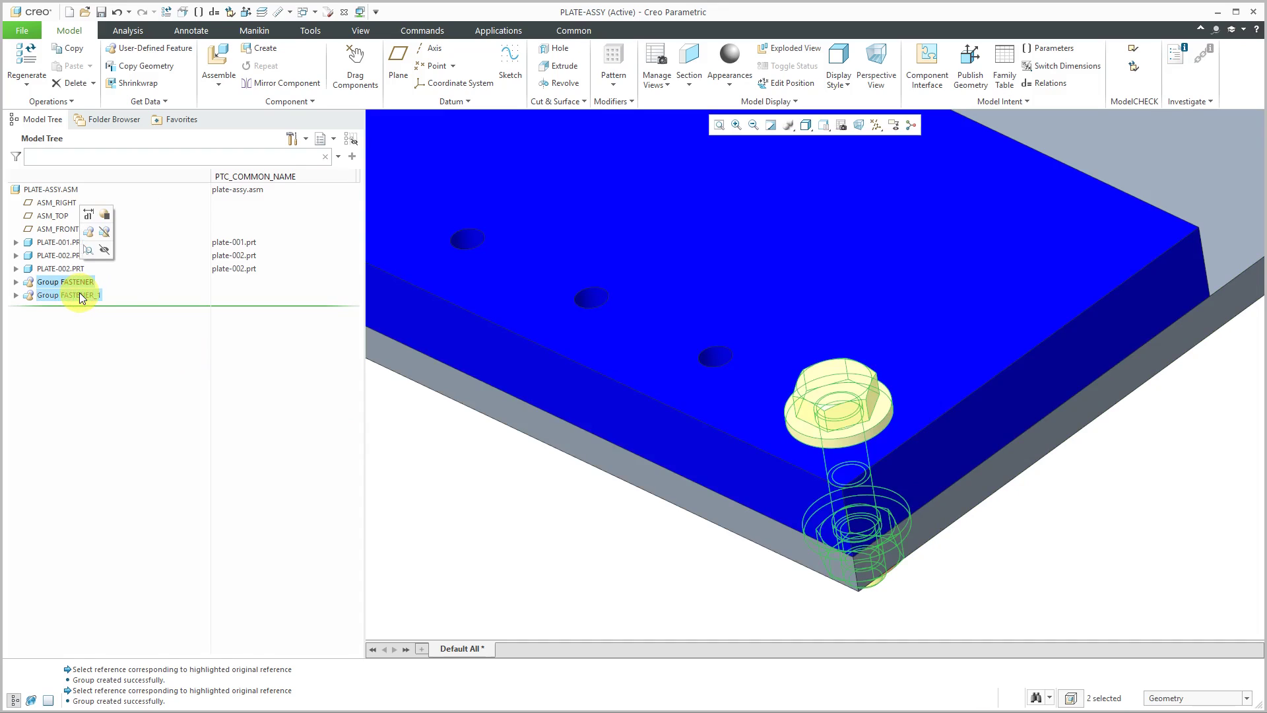
{"action": "left_click", "coordinate": [88, 232]}
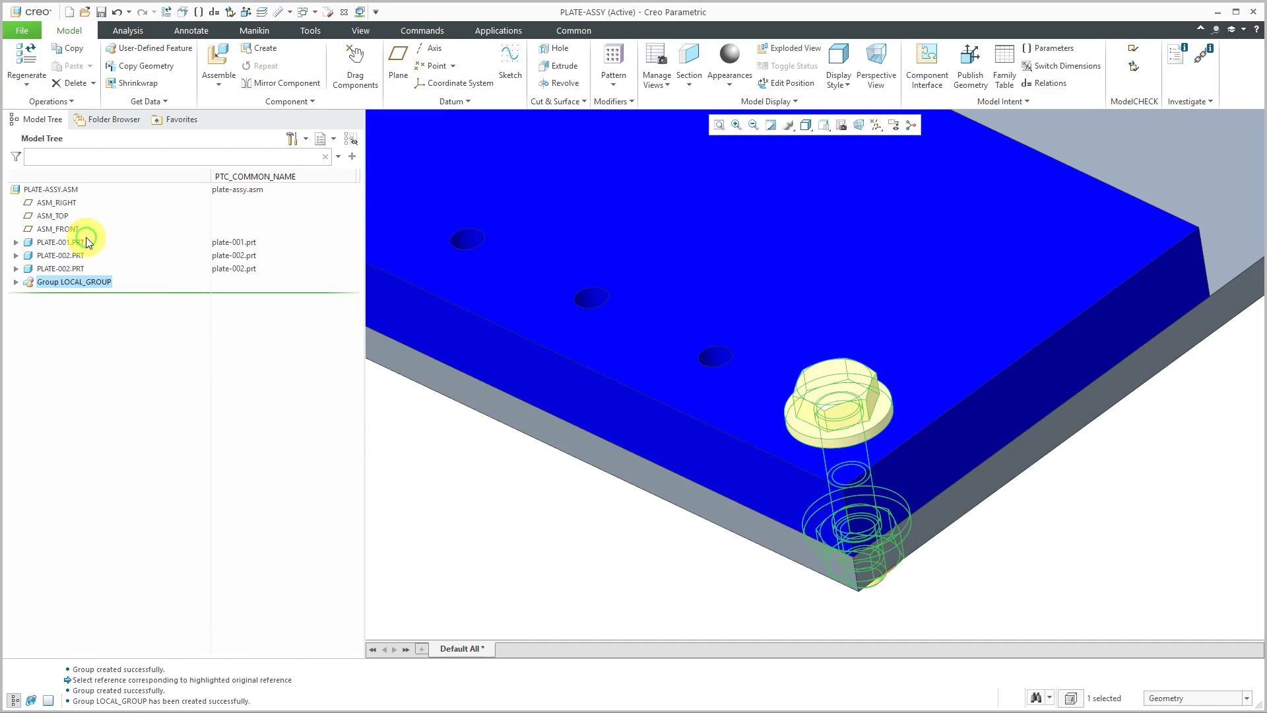
{"action": "left_click", "coordinate": [16, 284]}
{"action": "left_click", "coordinate": [28, 296]}
{"action": "left_click", "coordinate": [29, 362]}
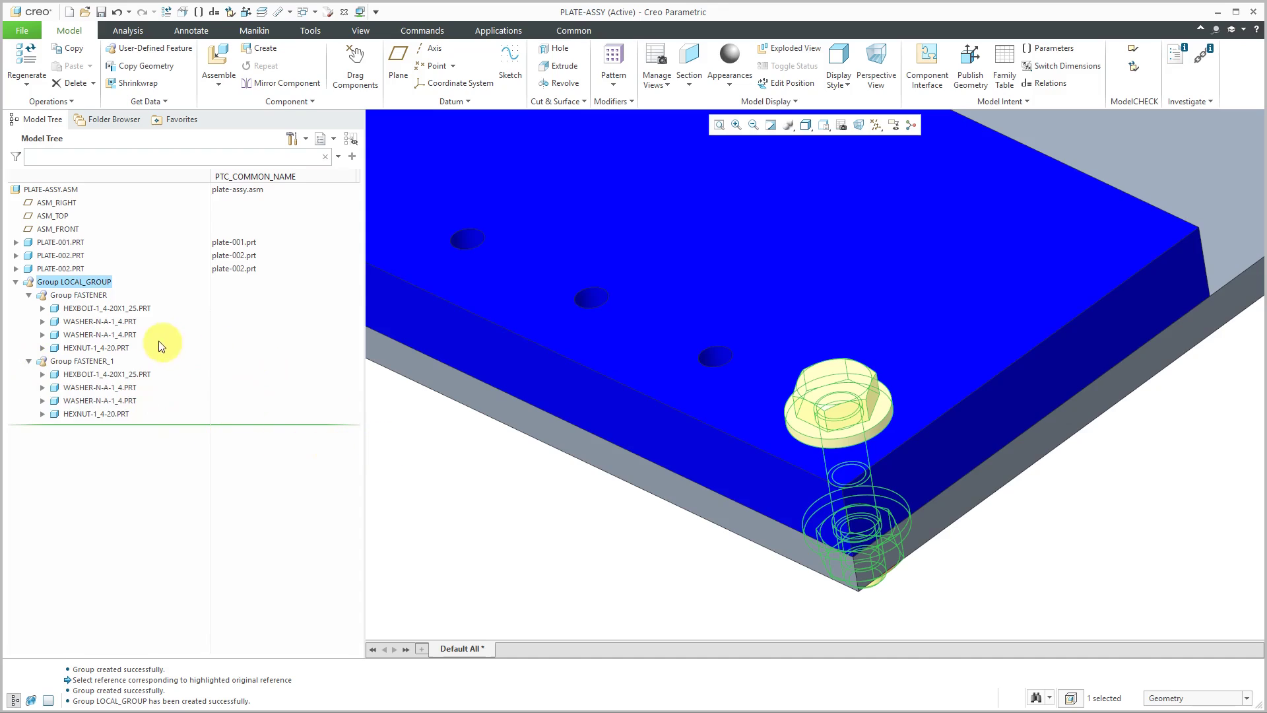
{"action": "left_click", "coordinate": [99, 322]}
{"action": "right_click", "coordinate": [98, 322]}
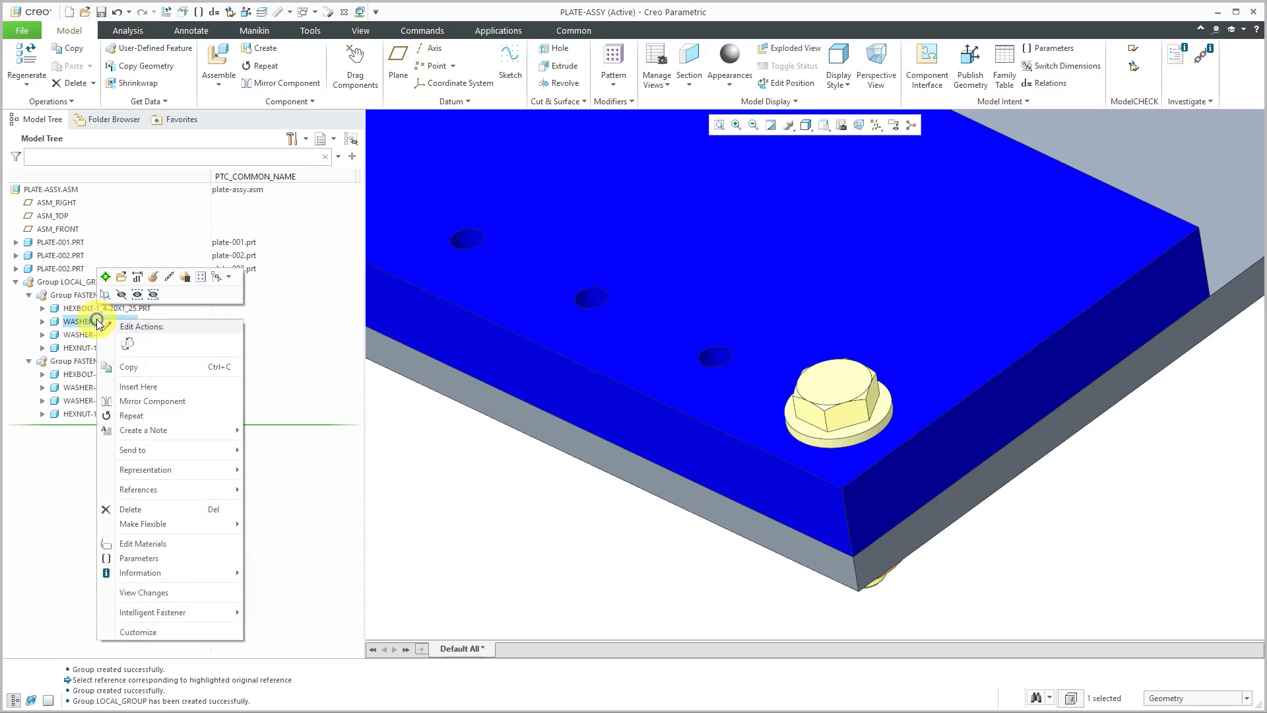
{"action": "left_click", "coordinate": [138, 388]}
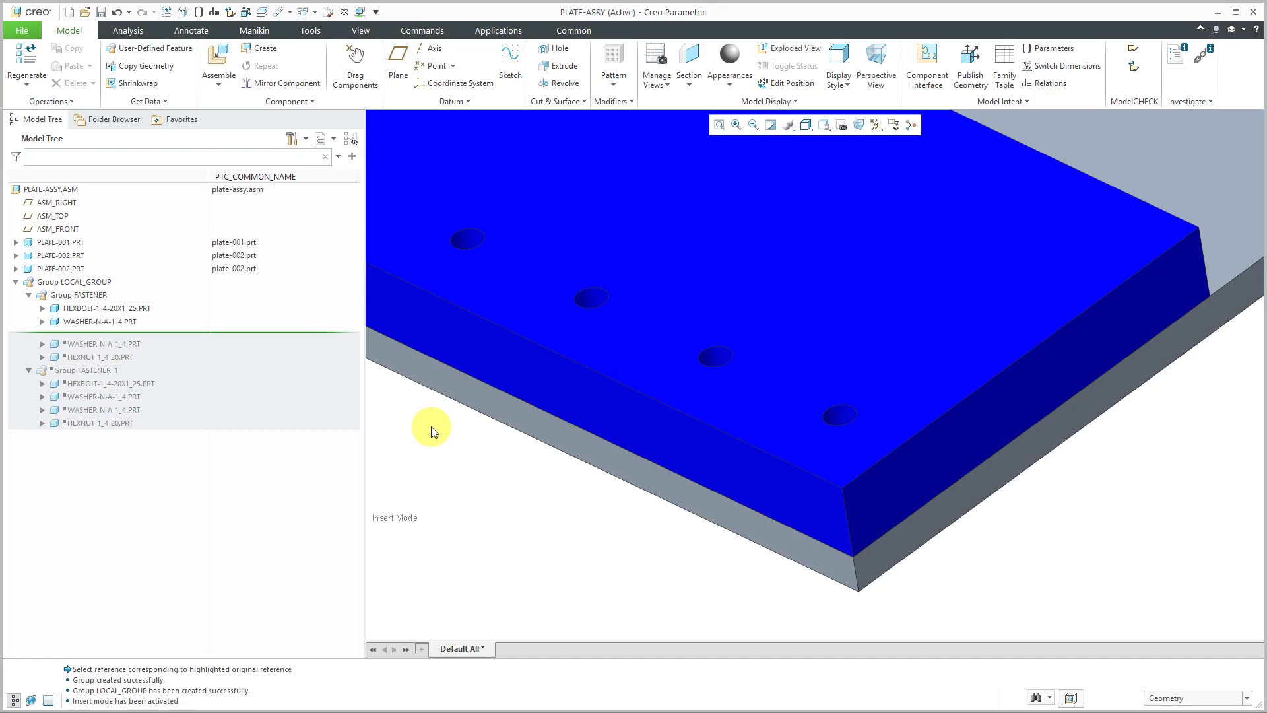
{"action": "right_click", "coordinate": [112, 328]}
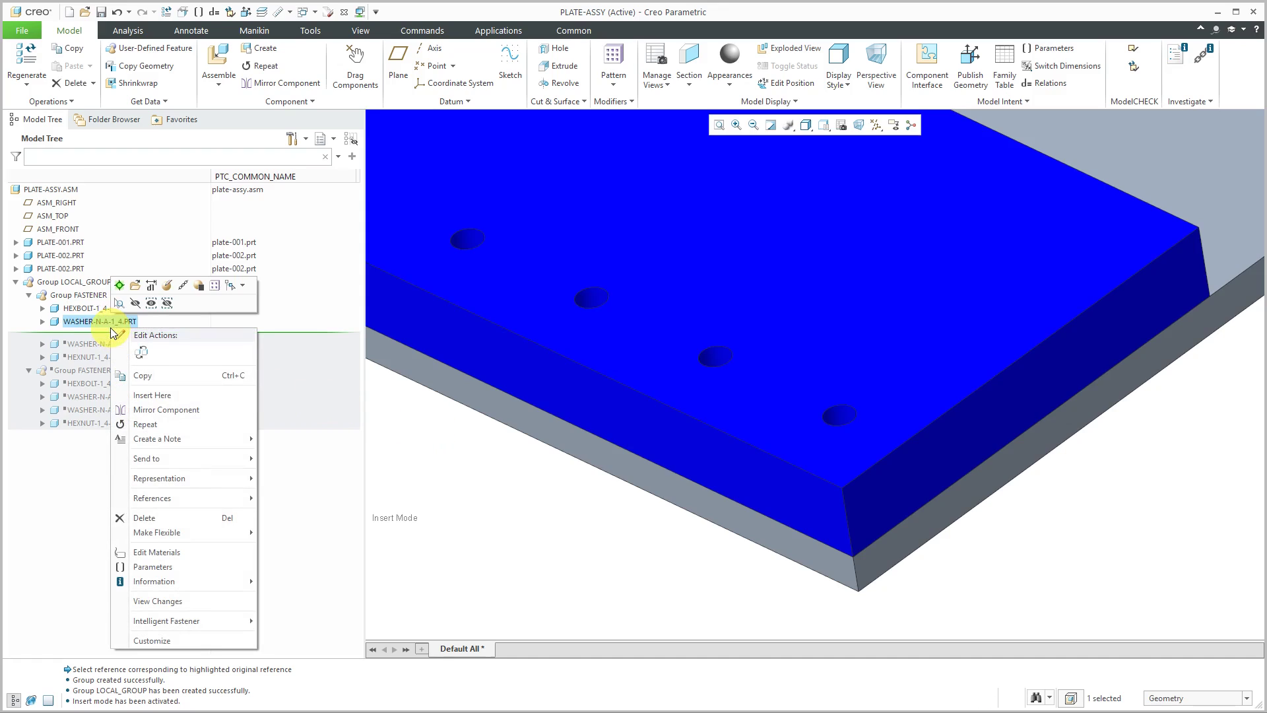
{"action": "left_click", "coordinate": [373, 442]}
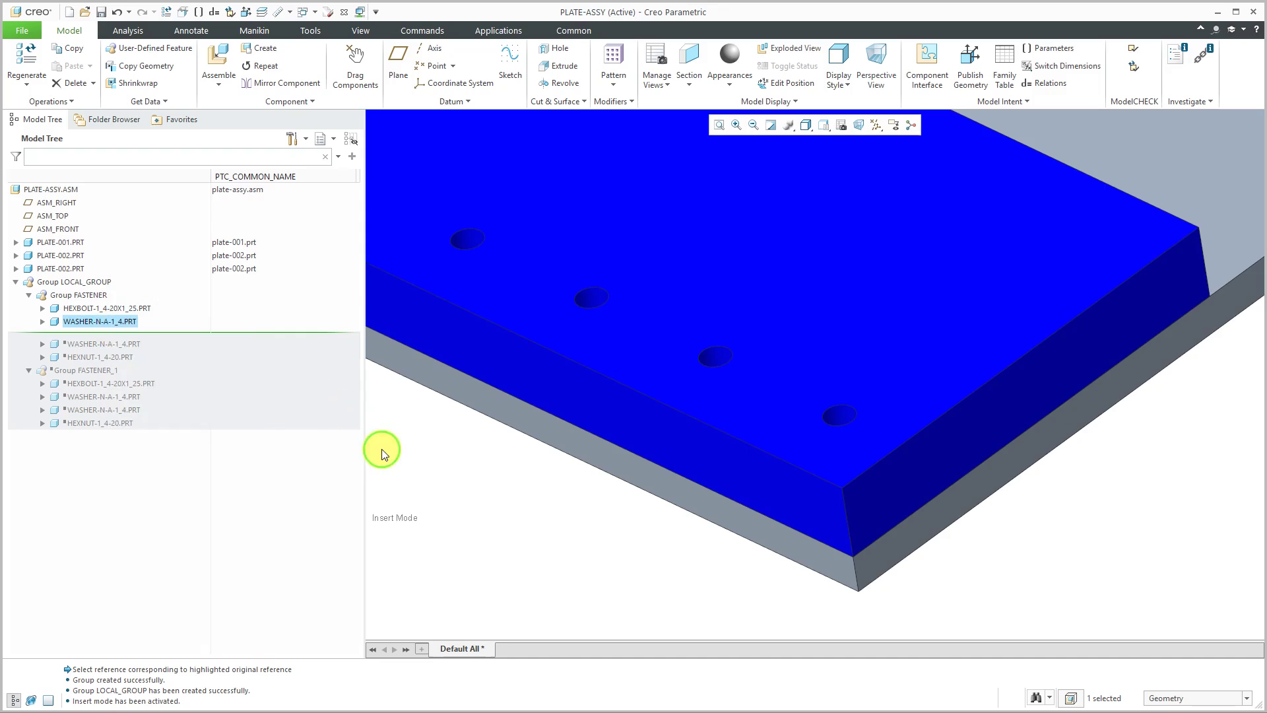
{"action": "right_click", "coordinate": [138, 330]}
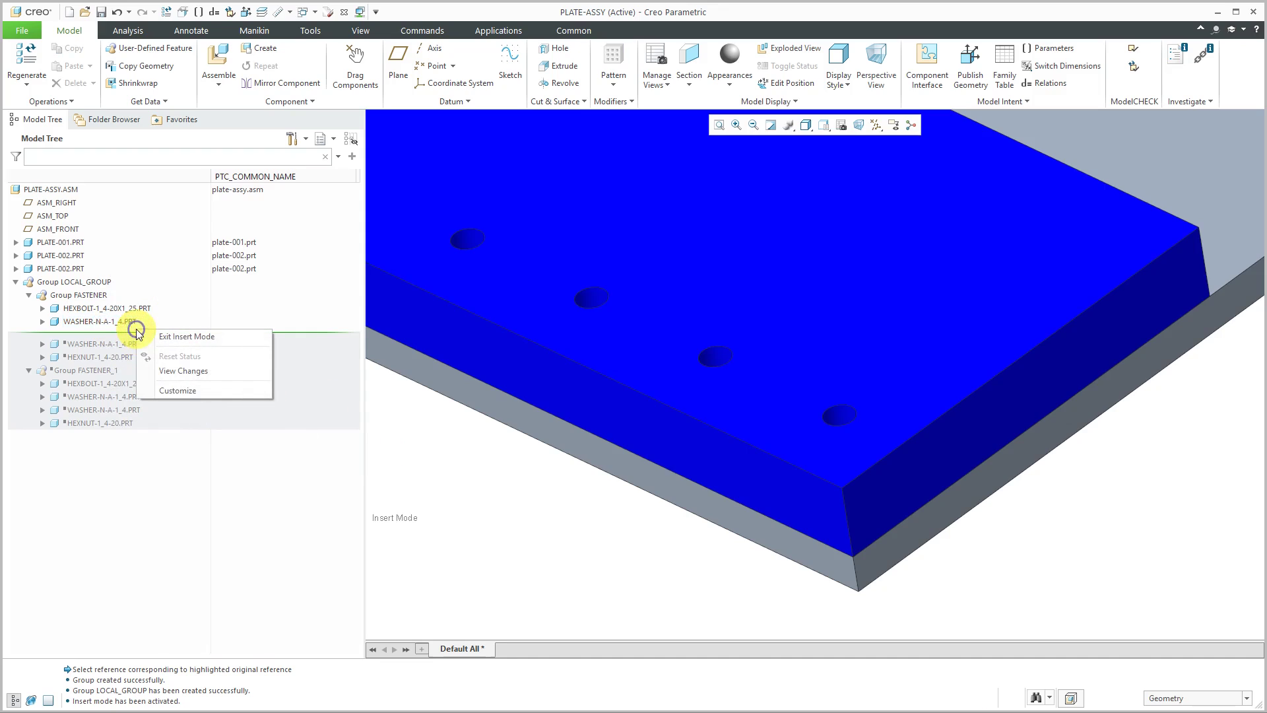
{"action": "left_click", "coordinate": [174, 338]}
{"action": "left_click", "coordinate": [719, 390]}
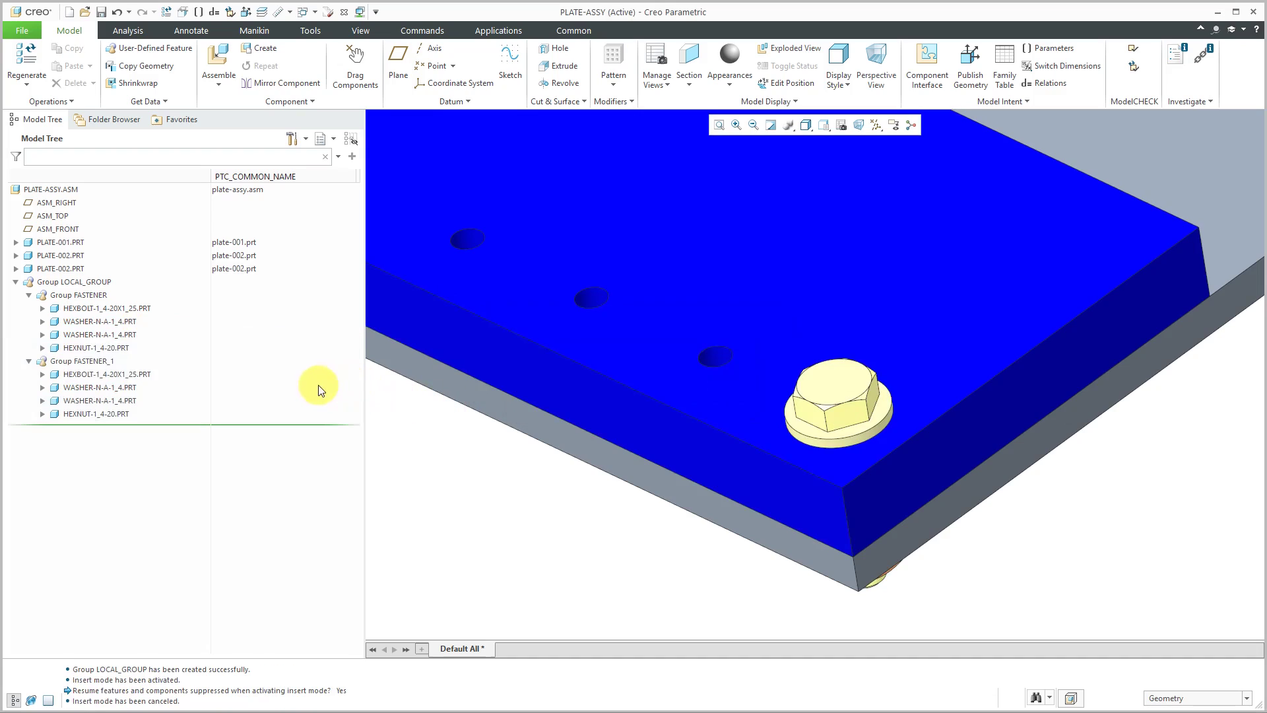
Step: Suppress HEXNUT-1_4-20.PRT in Group FASTENER, then zoom out to view the whole plate
{"action": "left_click", "coordinate": [116, 349]}
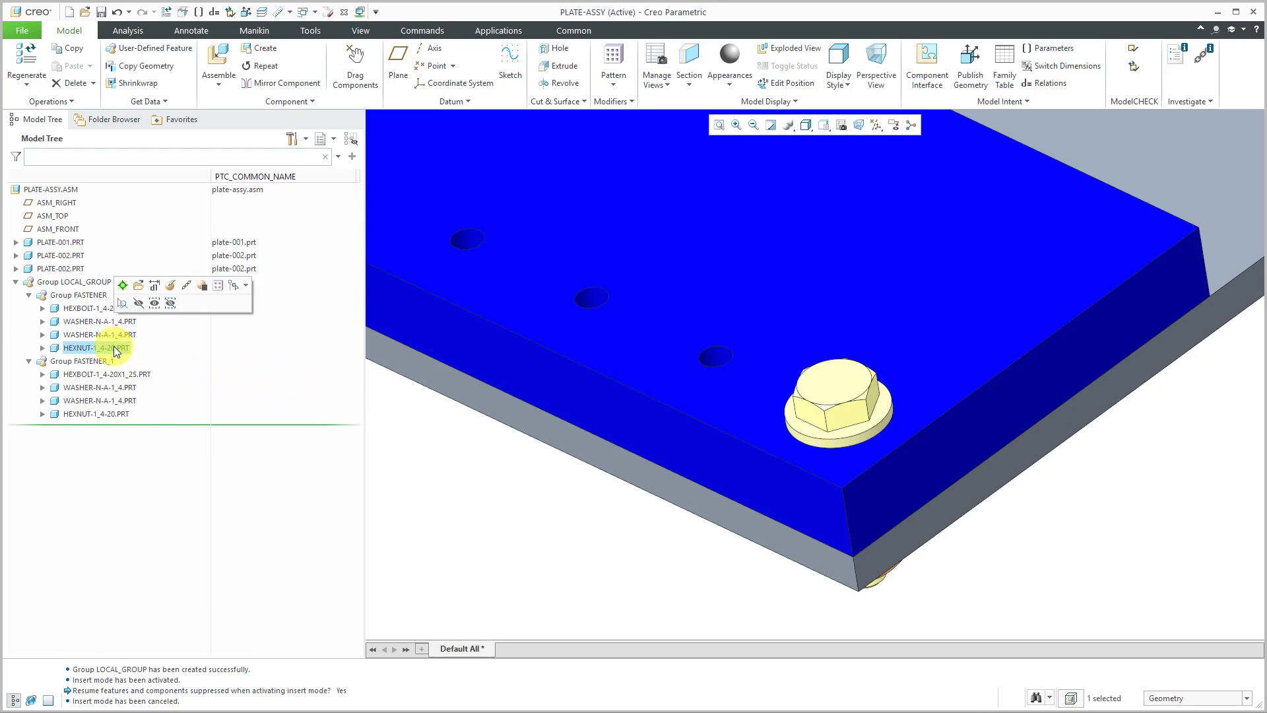
{"action": "left_click", "coordinate": [205, 285]}
{"action": "left_click", "coordinate": [594, 382]}
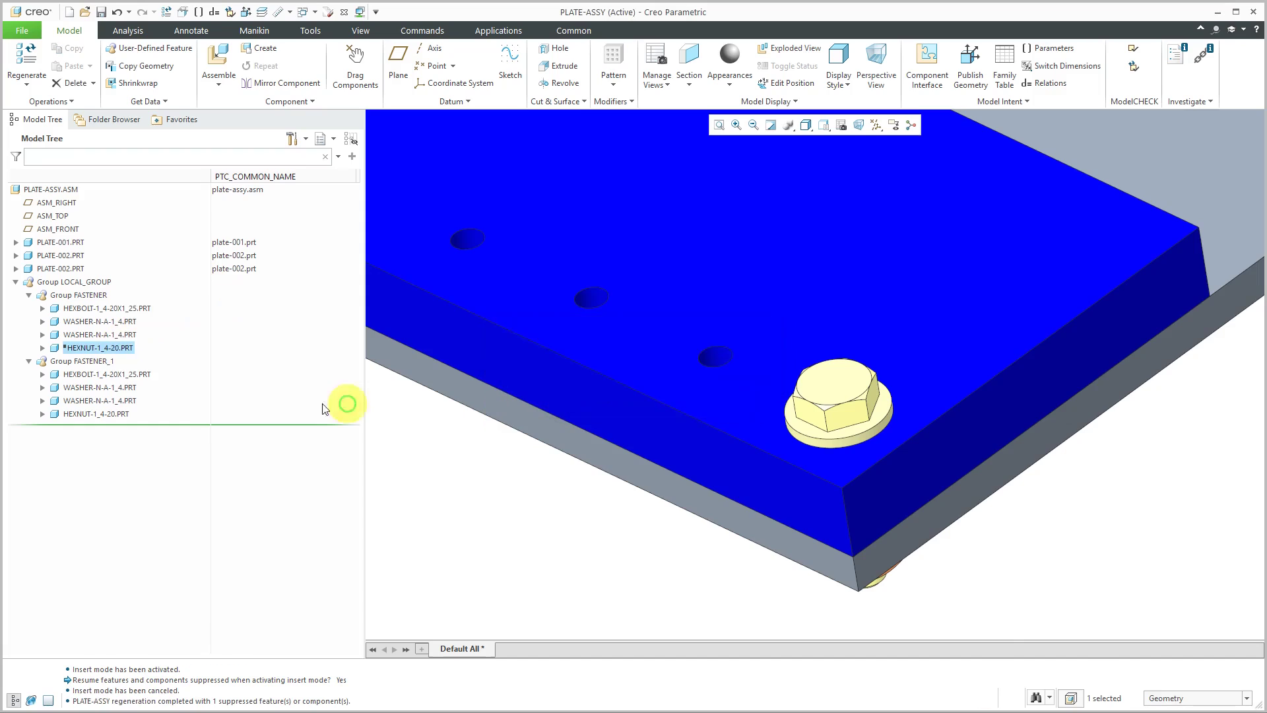
{"action": "scroll", "coordinate": [635, 459], "scroll_direction": "up", "scroll_amount": 5}
{"action": "scroll", "coordinate": [635, 459], "scroll_direction": "up", "scroll_amount": 3}
{"action": "scroll", "coordinate": [673, 508], "scroll_direction": "up", "scroll_amount": 4}
{"action": "middle_click_drag", "start_coordinate": [653, 504], "coordinate": [687, 399]}
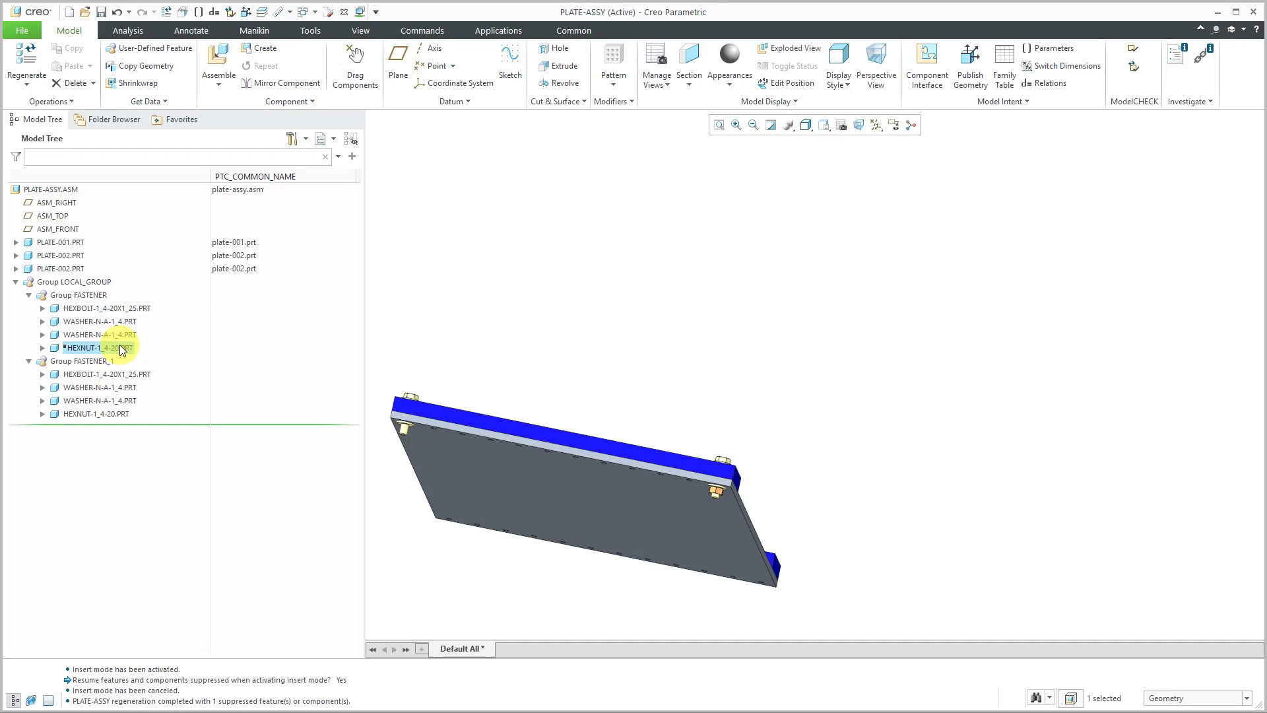
Step: Ungroup LOCAL_GROUP, then Group FASTENER and Group FASTENER_1, leaving loose bolts, washers and nuts
{"action": "left_click", "coordinate": [540, 338]}
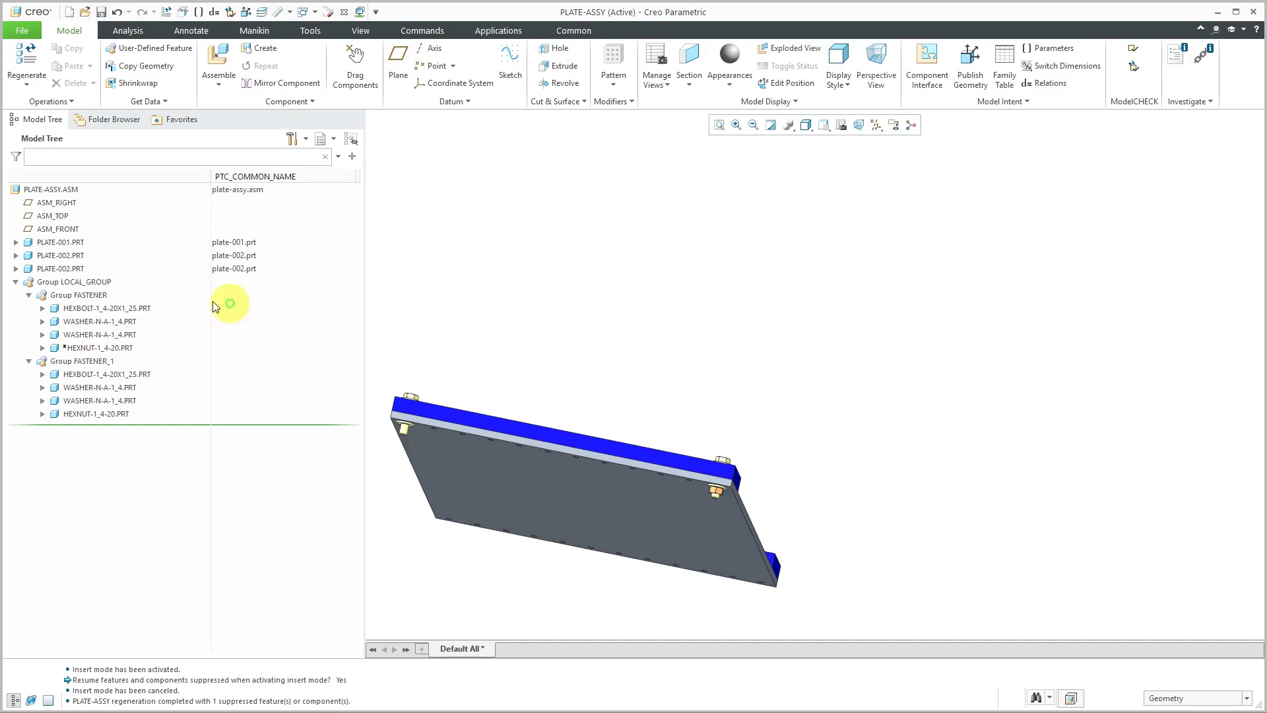
{"action": "left_click", "coordinate": [94, 282]}
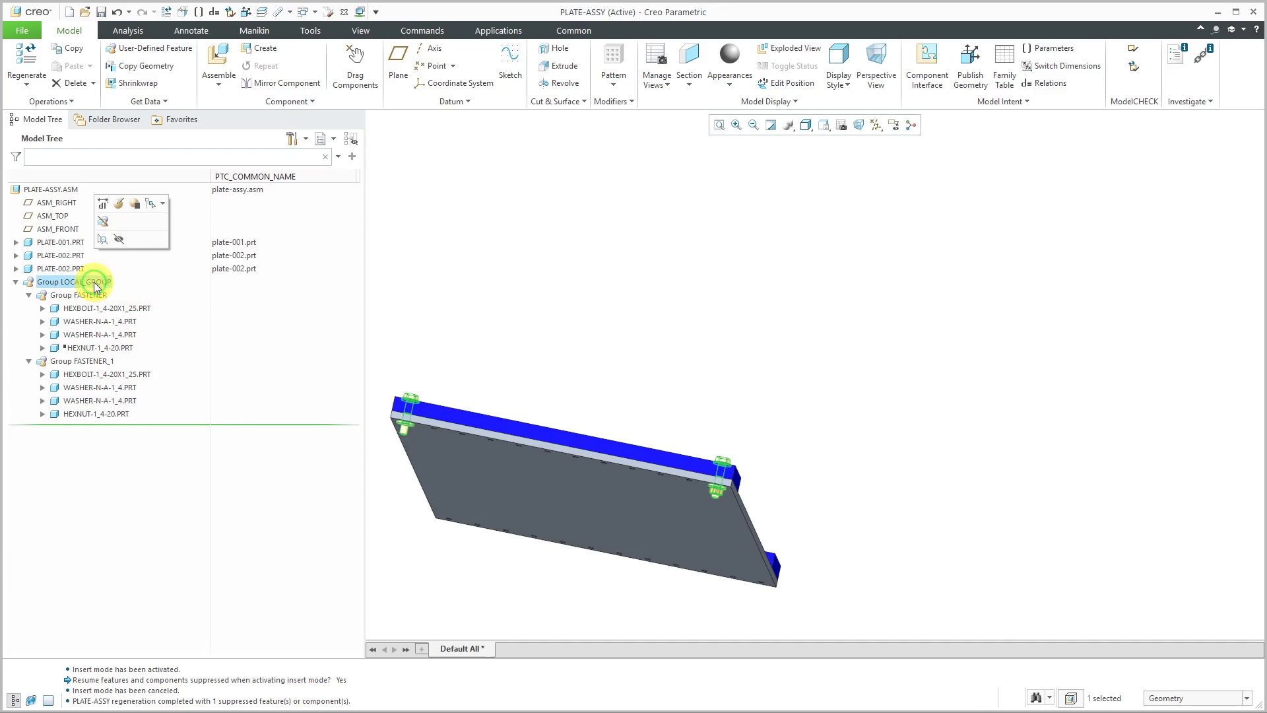
{"action": "left_click", "coordinate": [104, 222]}
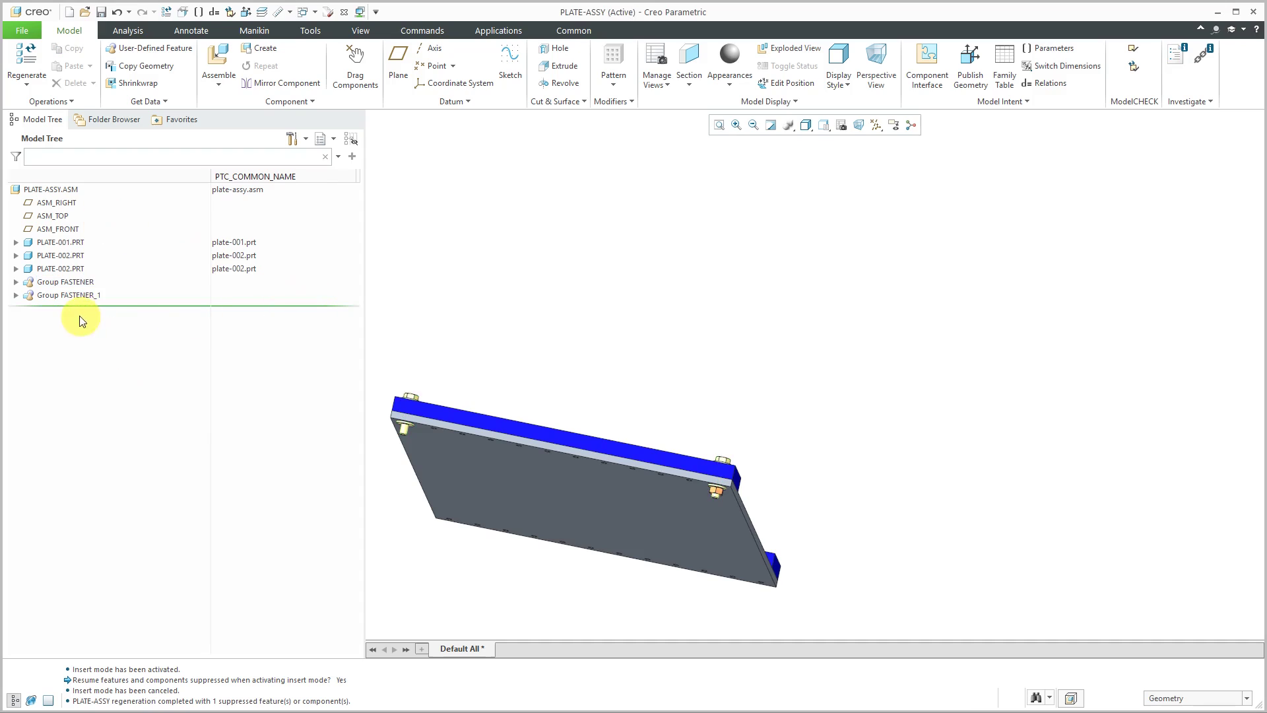
{"action": "left_click", "coordinate": [69, 282]}
{"action": "left_click", "coordinate": [79, 224]}
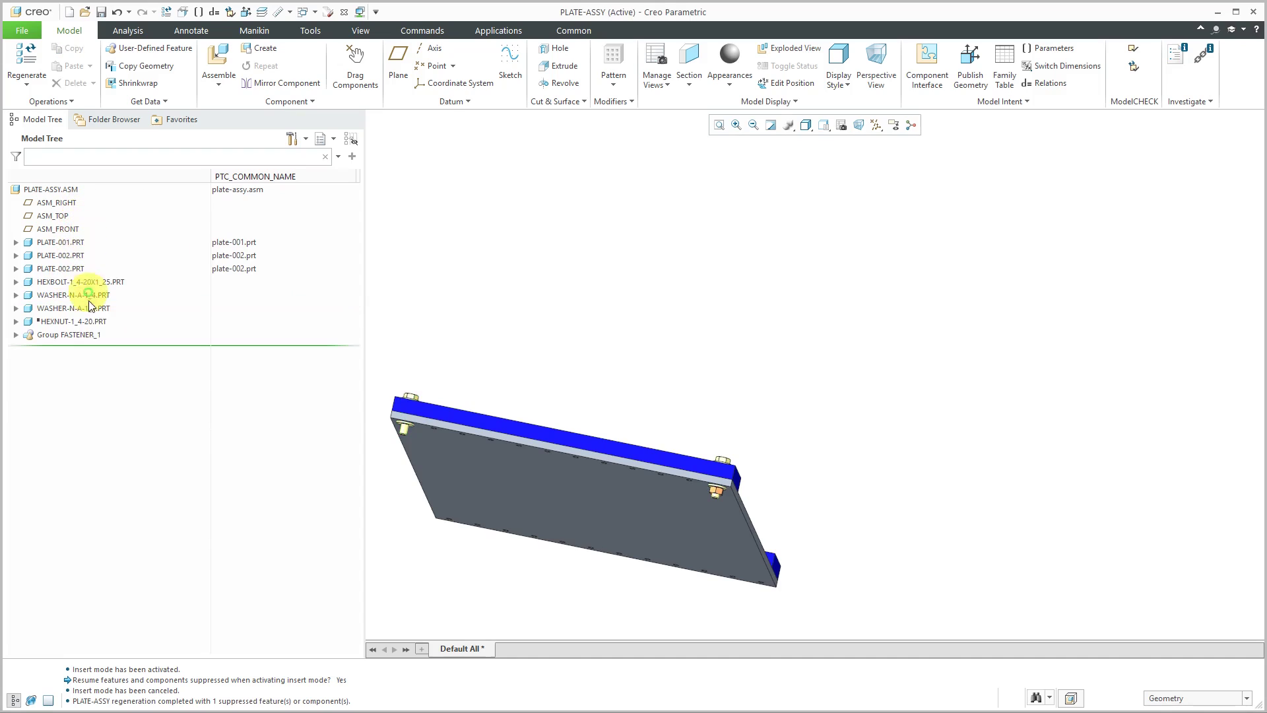
{"action": "left_click", "coordinate": [82, 336]}
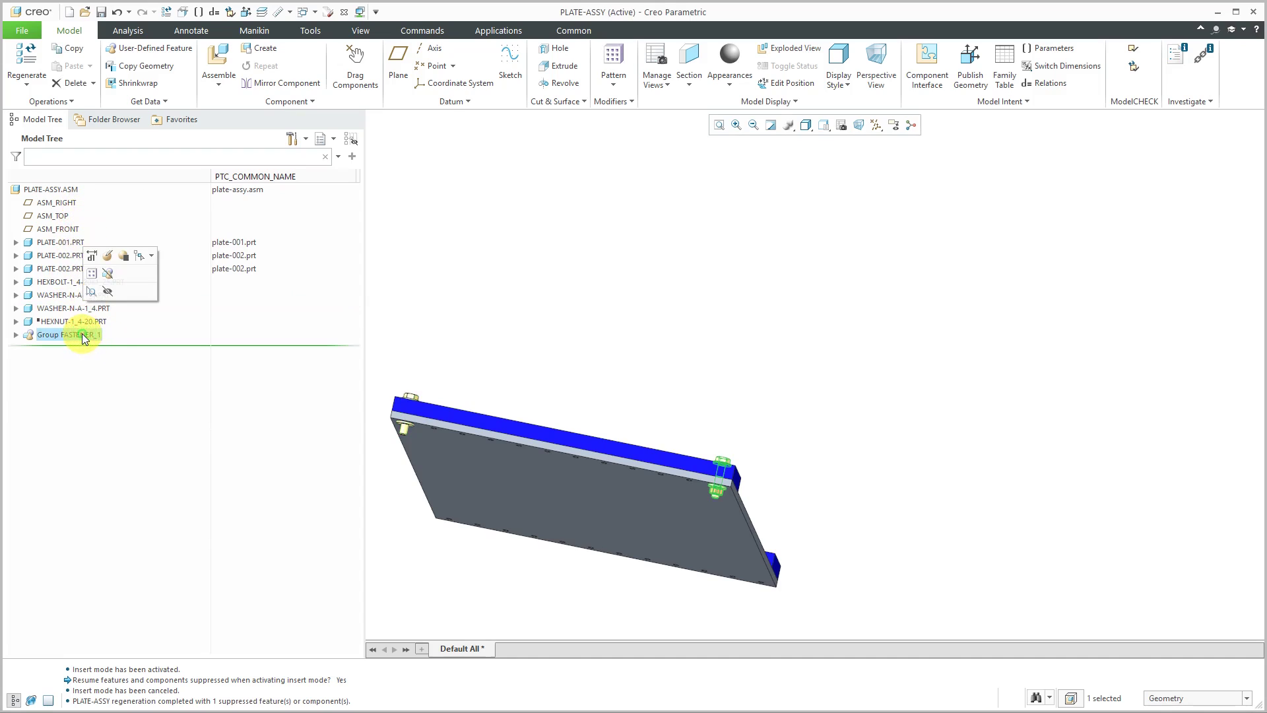
{"action": "left_click", "coordinate": [92, 272]}
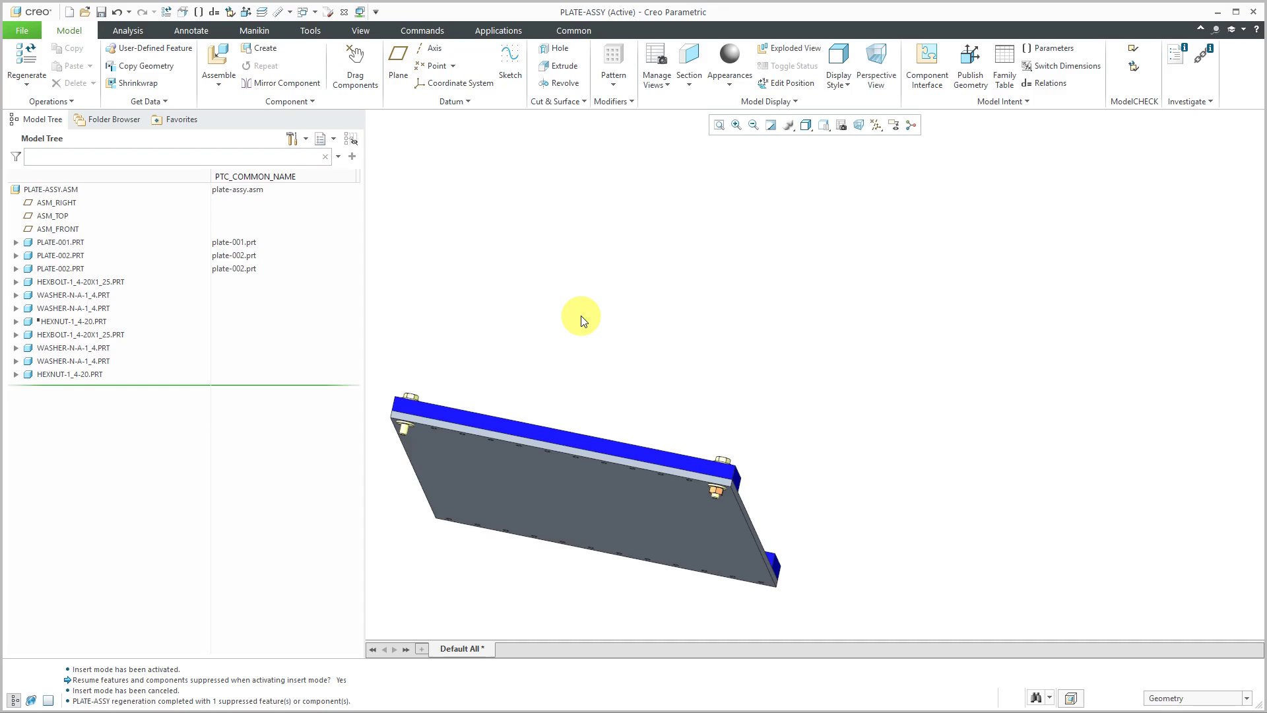